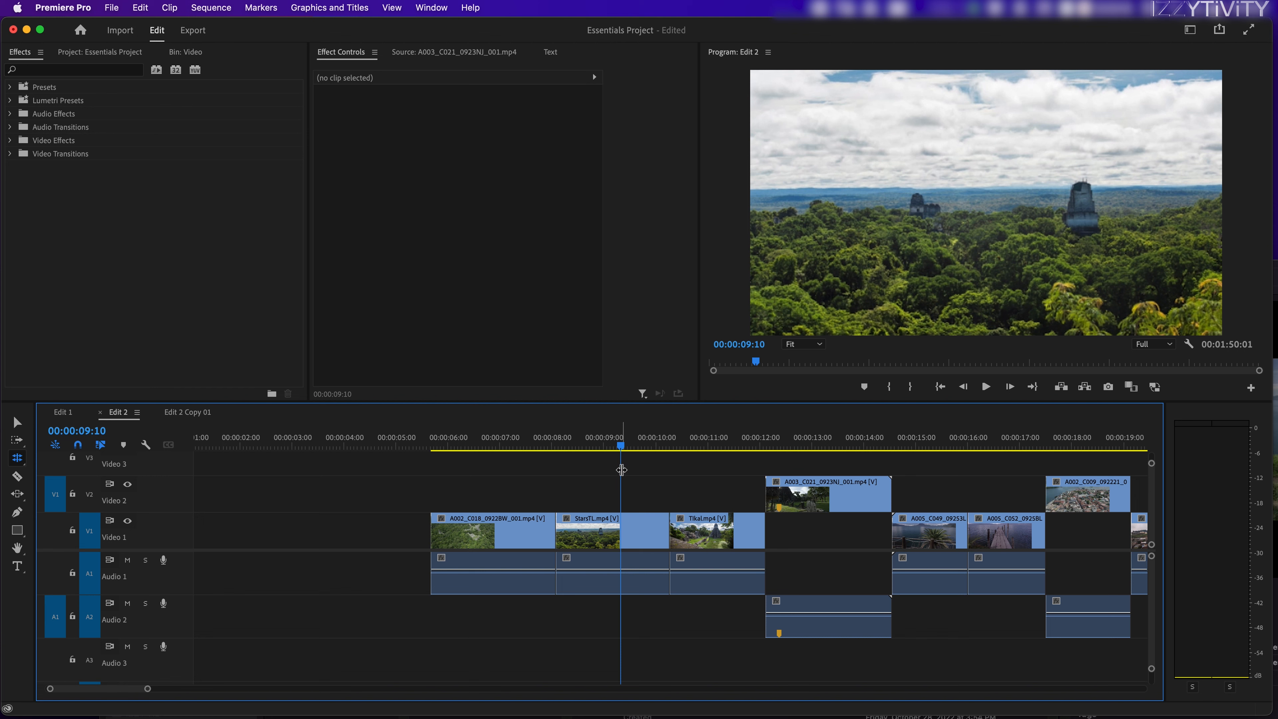
Step: Look through the clips of the Edit 2 sequence and park the playhead at 00:00:16:01, near the start of the pier clip
key("h")
left_click_drag(613, 476, 528, 470)
key("v")
key("shift+Left")
key("shift+Left")
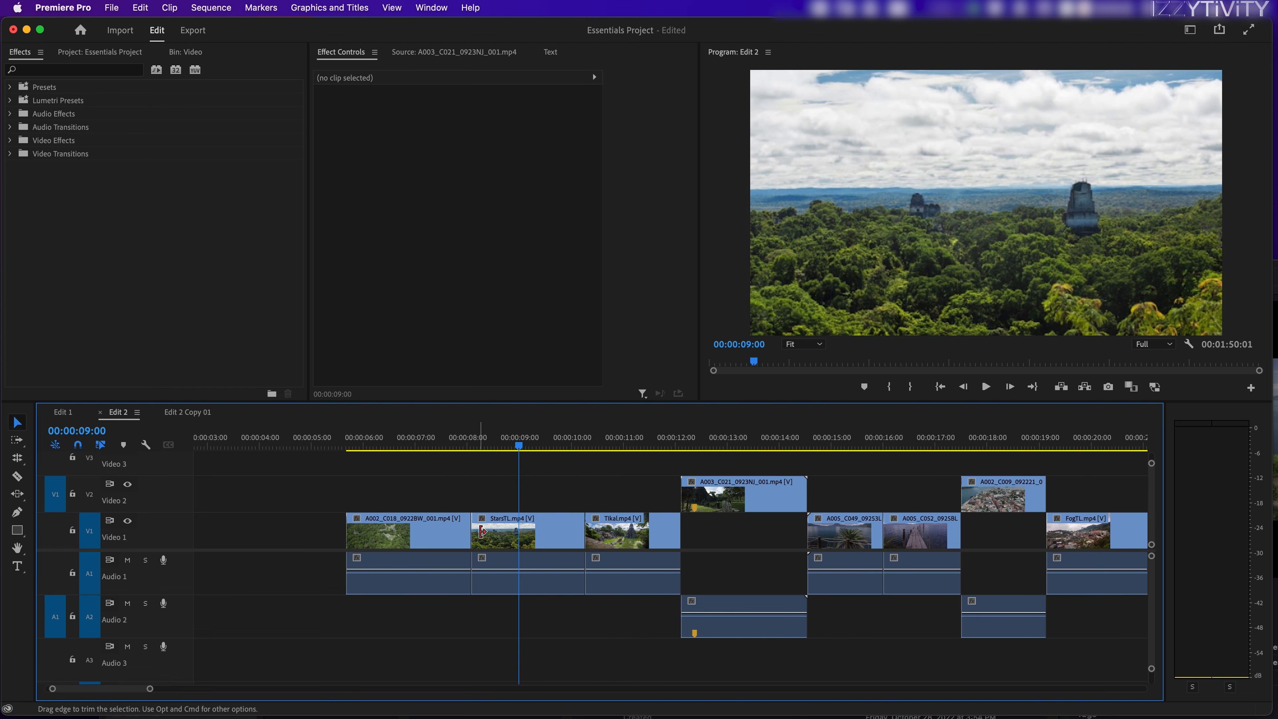
key("minus")
left_click(704, 442)
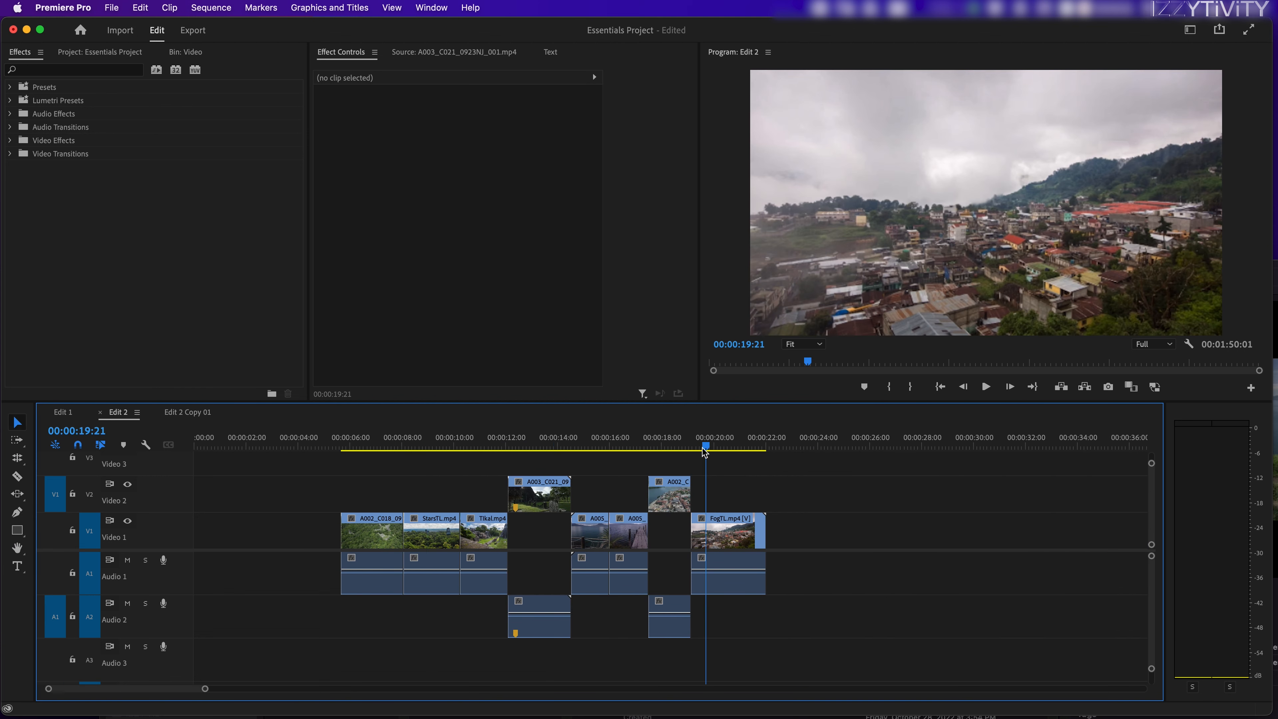
key("equal")
left_click(493, 442)
left_click_drag(493, 443, 485, 443)
key("equal")
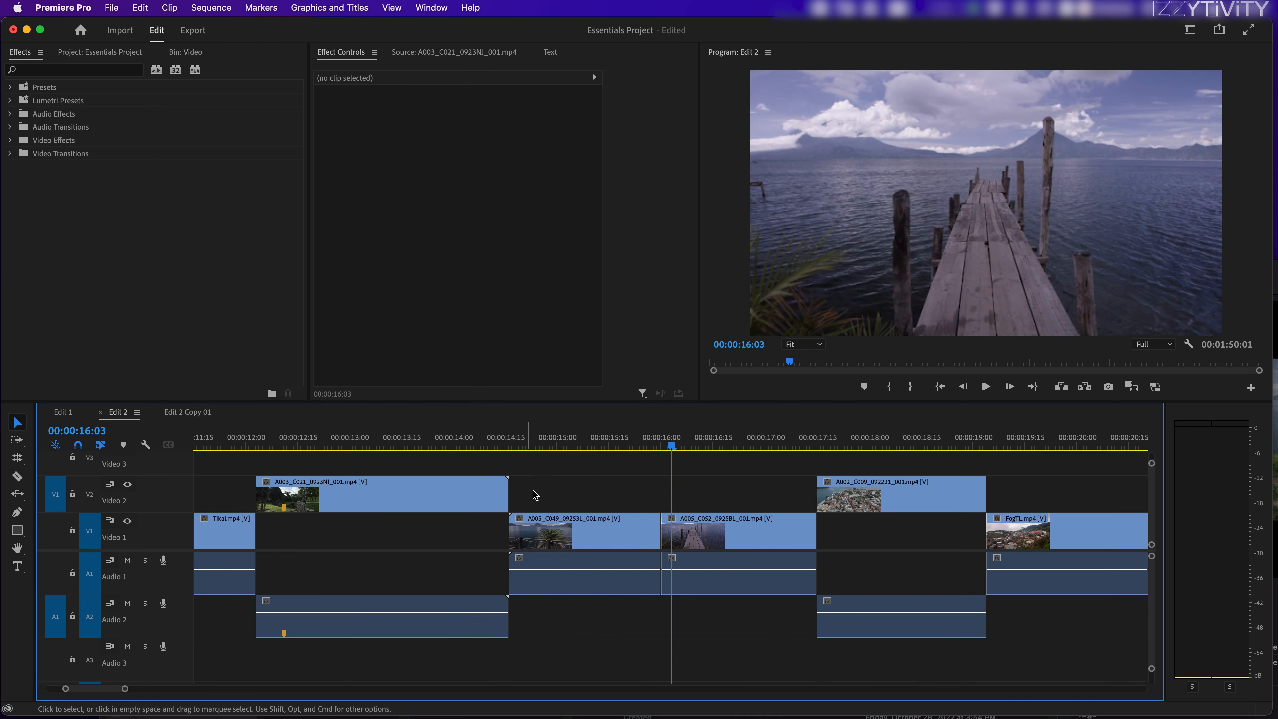
left_click(666, 443)
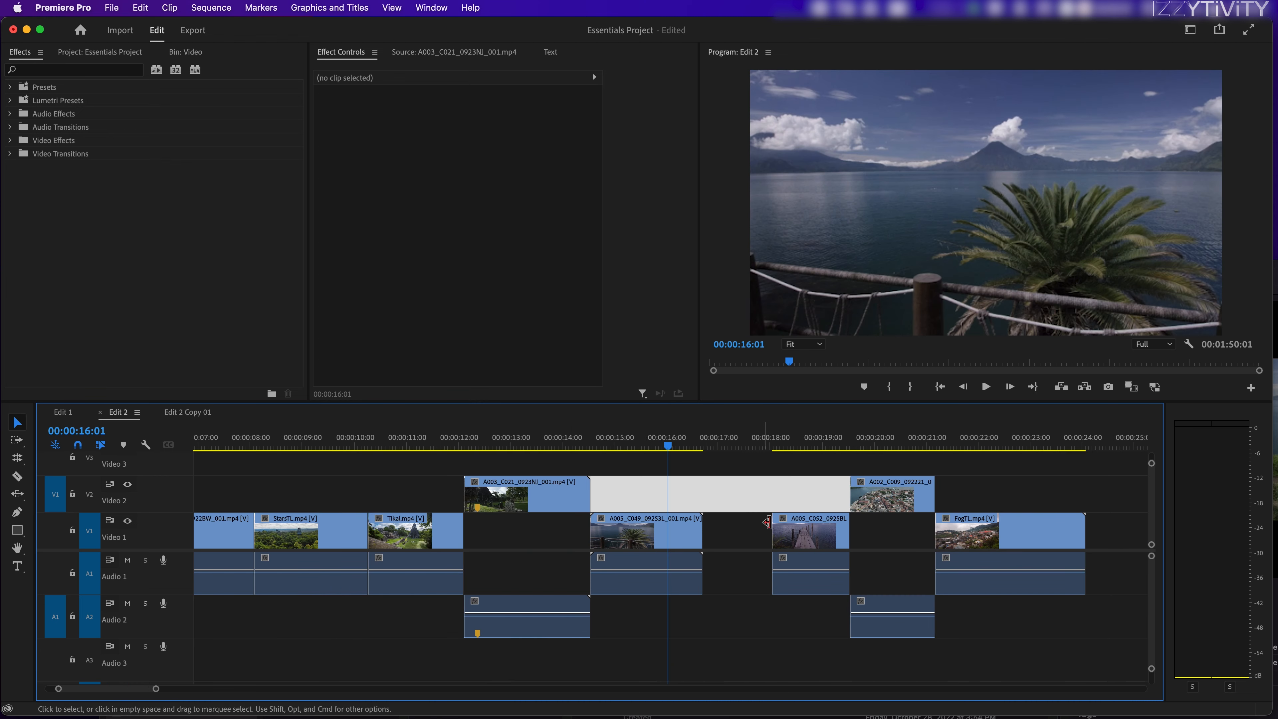
Step: Open a gap between the A005_C049 and A005_C052 clips on Video 1 and place the playhead inside it
left_click_drag(774, 524, 697, 524)
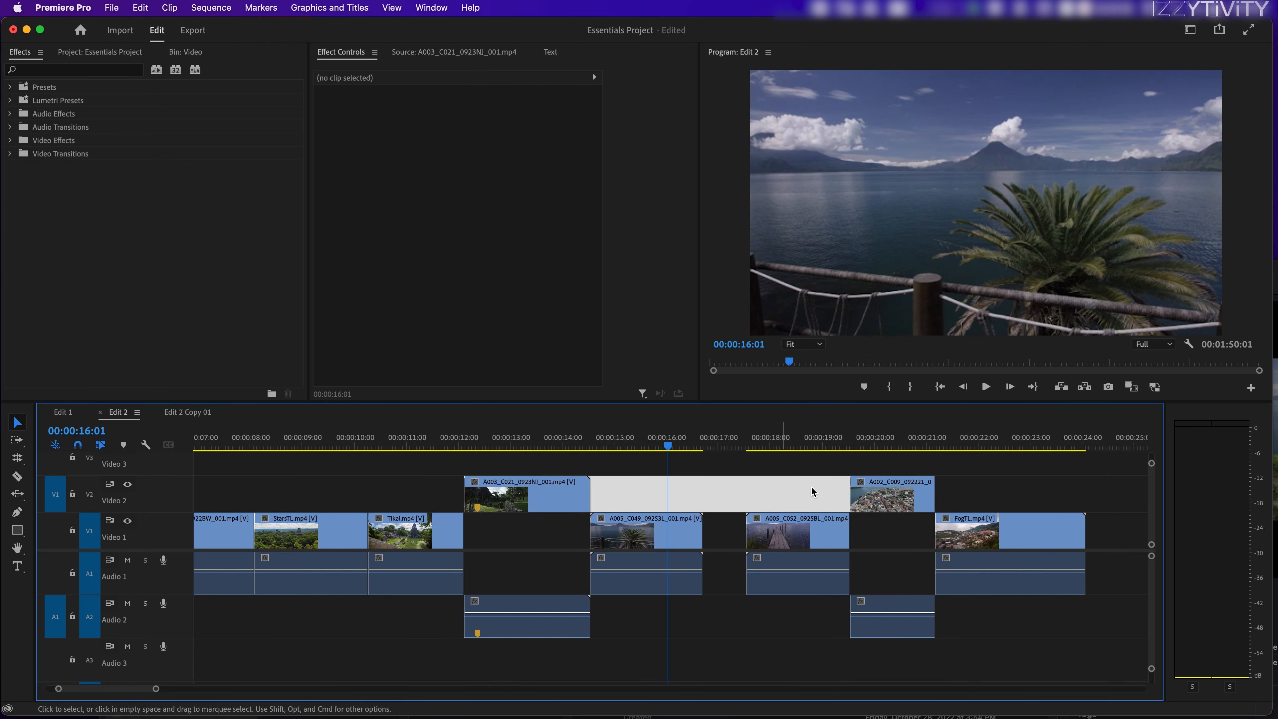
left_click(712, 444)
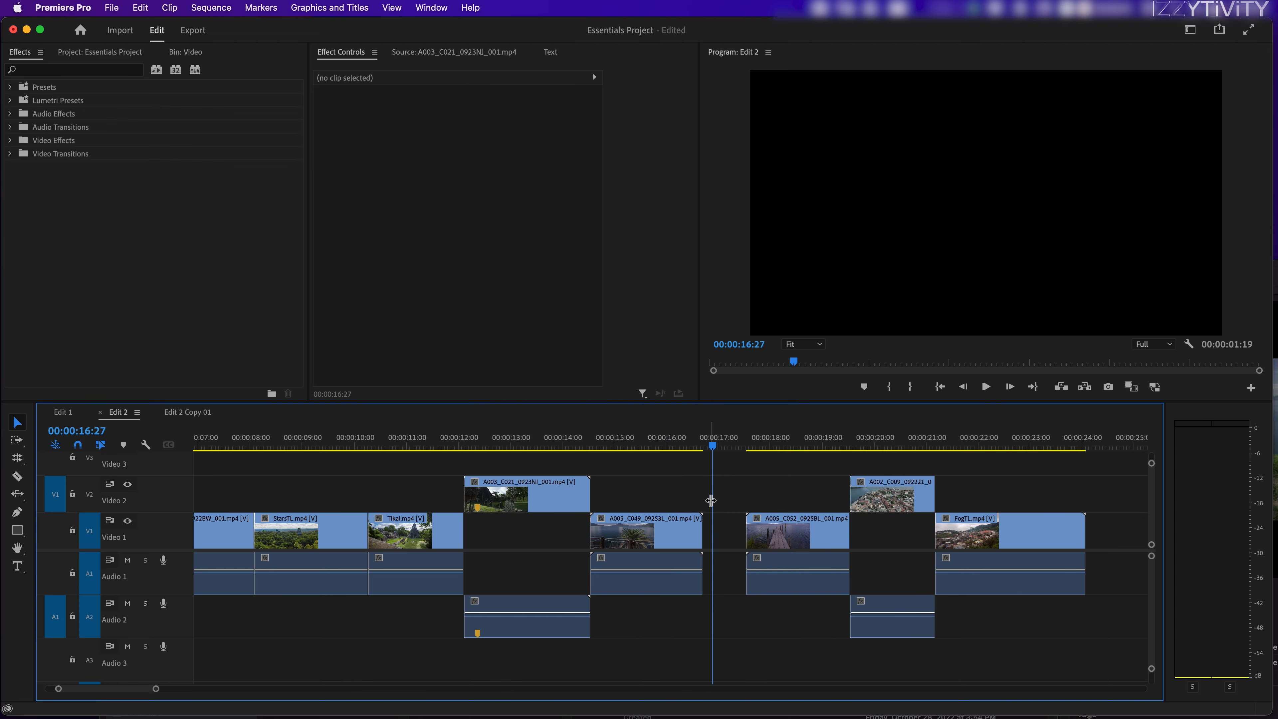
left_click(723, 525)
left_click(722, 525)
left_click(718, 500)
left_click(733, 482)
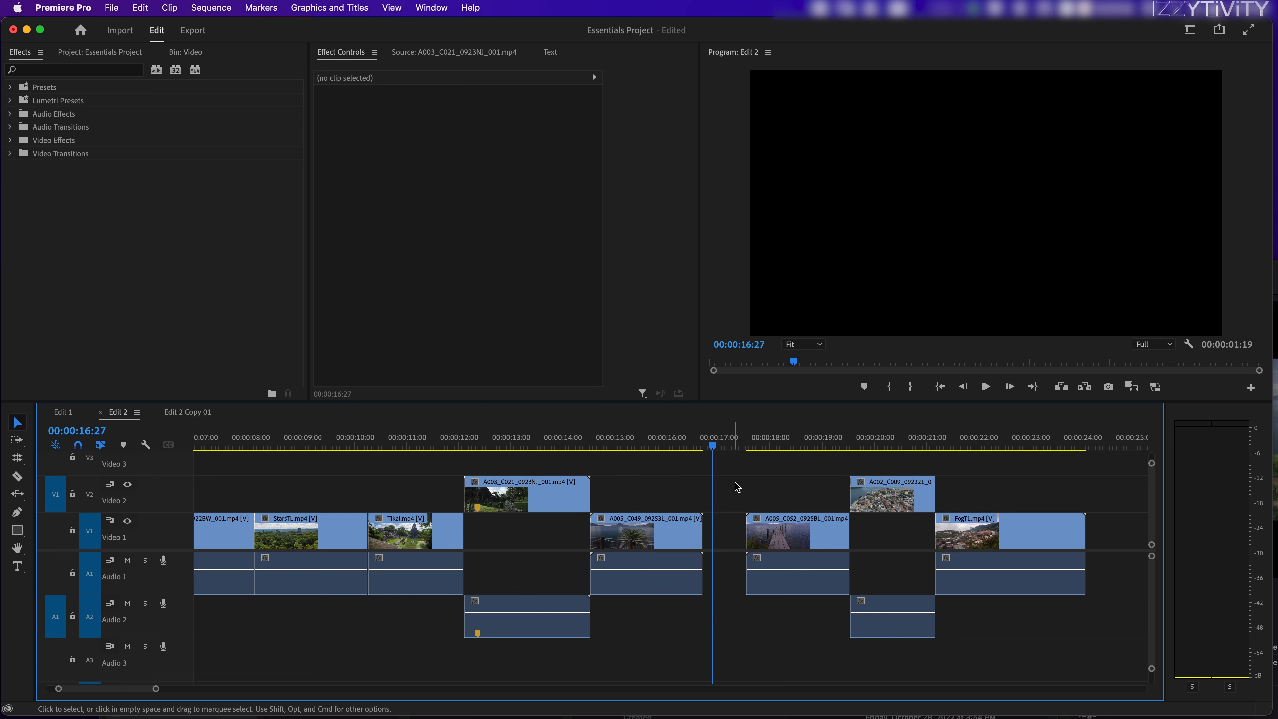
Step: Open the A005_C049 clip in the Source Monitor and examine its end beside the gap on Video 1
double_click(662, 532)
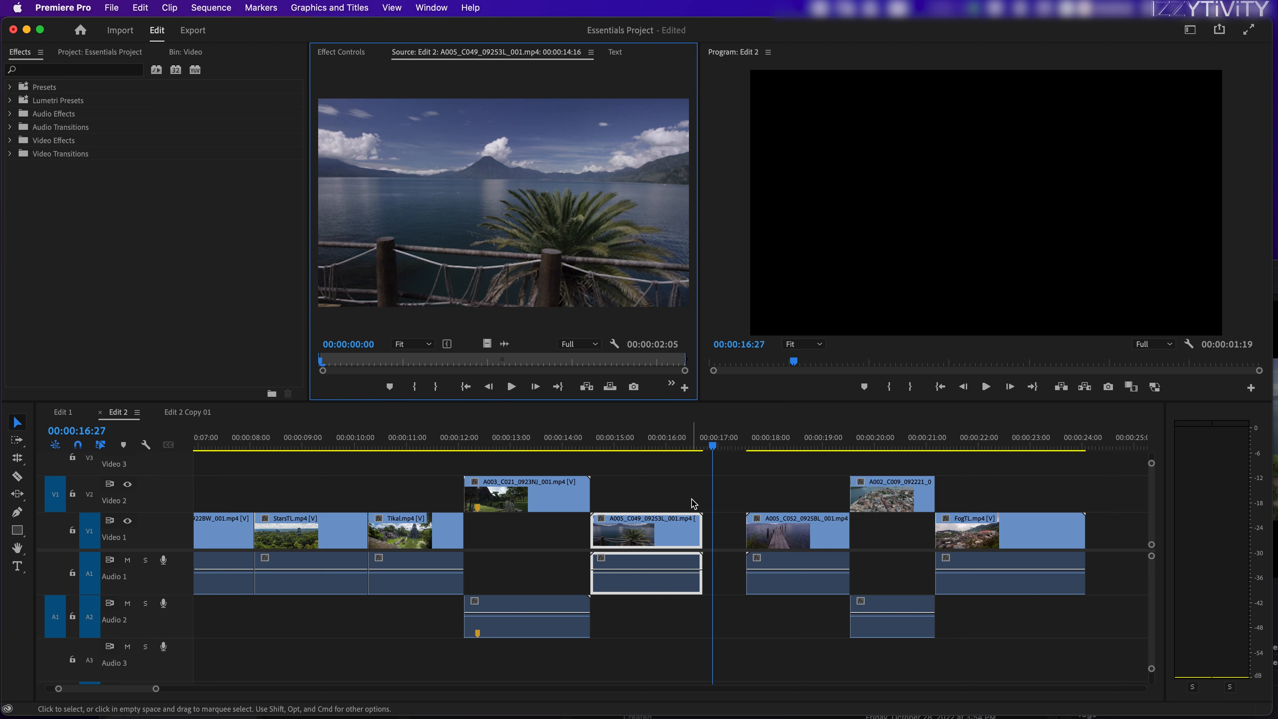
left_click(652, 443)
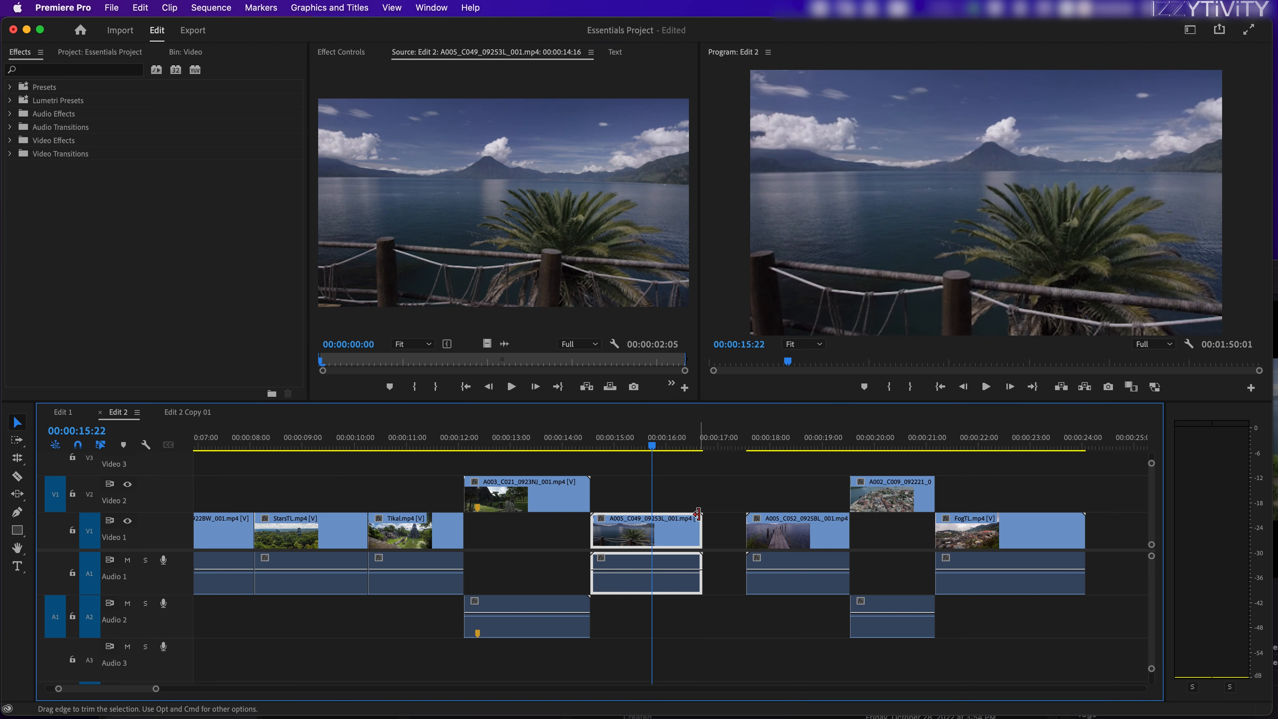
left_click(692, 445)
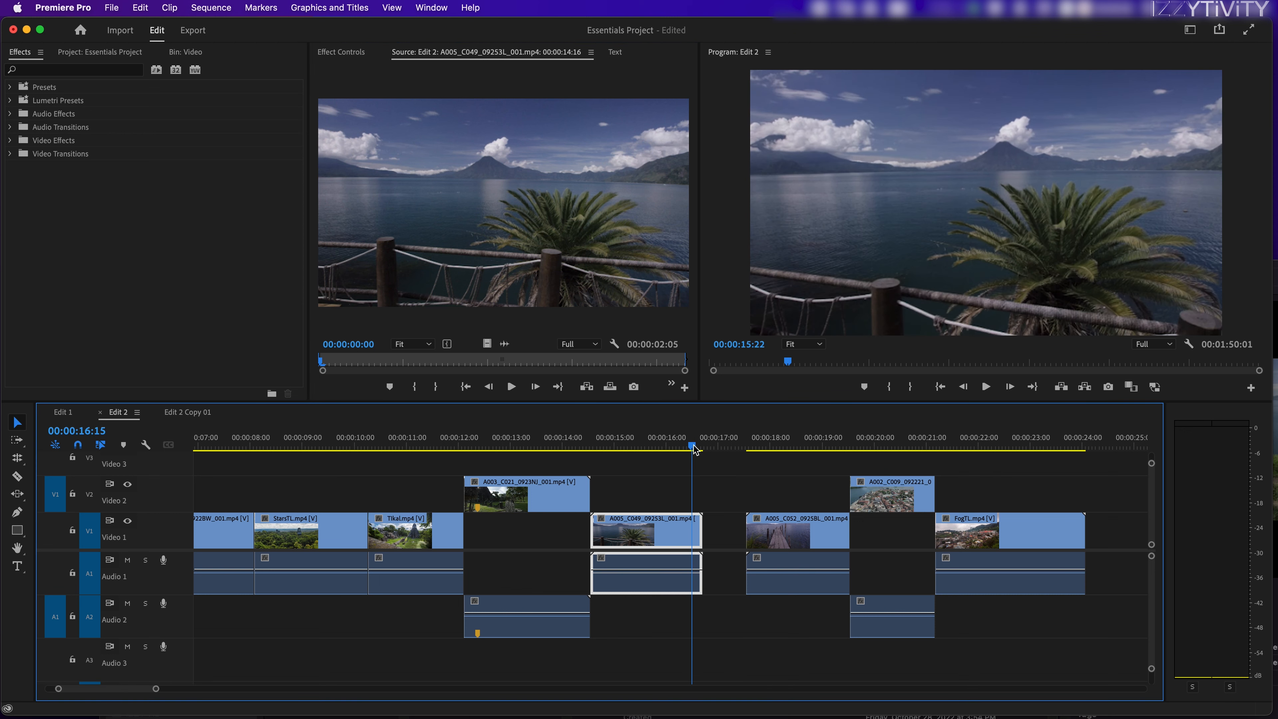
left_click(698, 525)
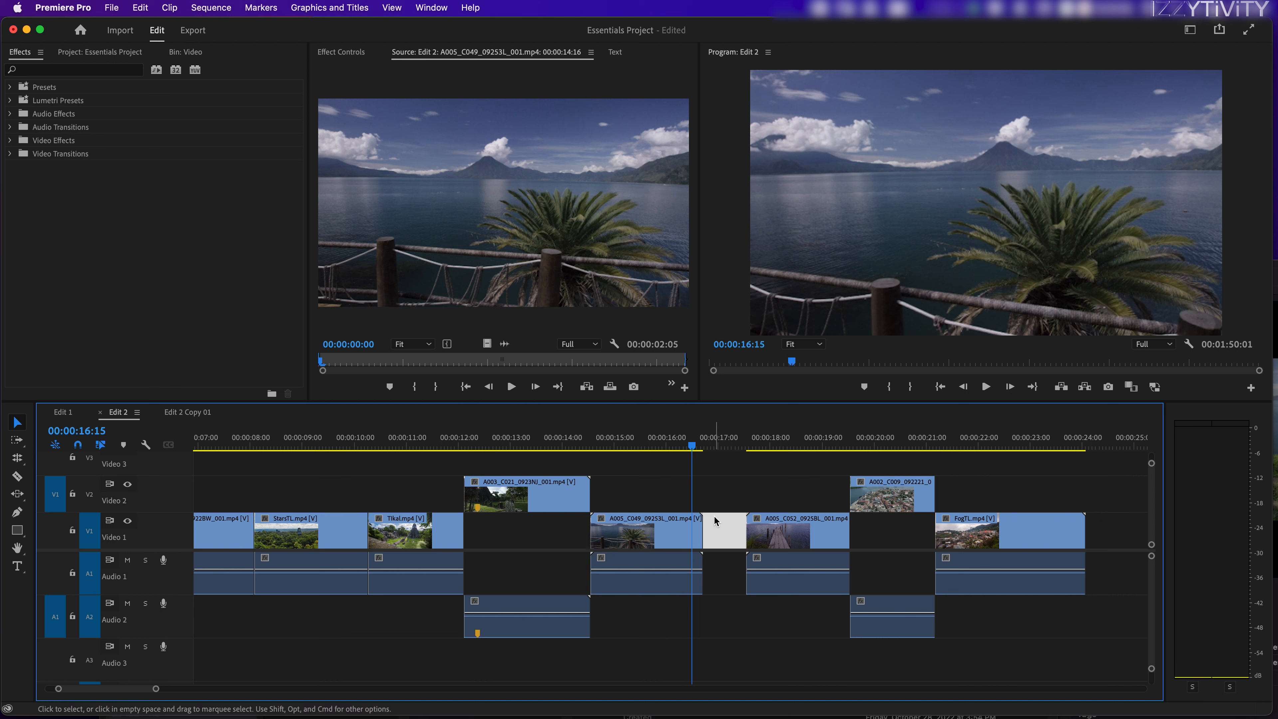
left_click(717, 530)
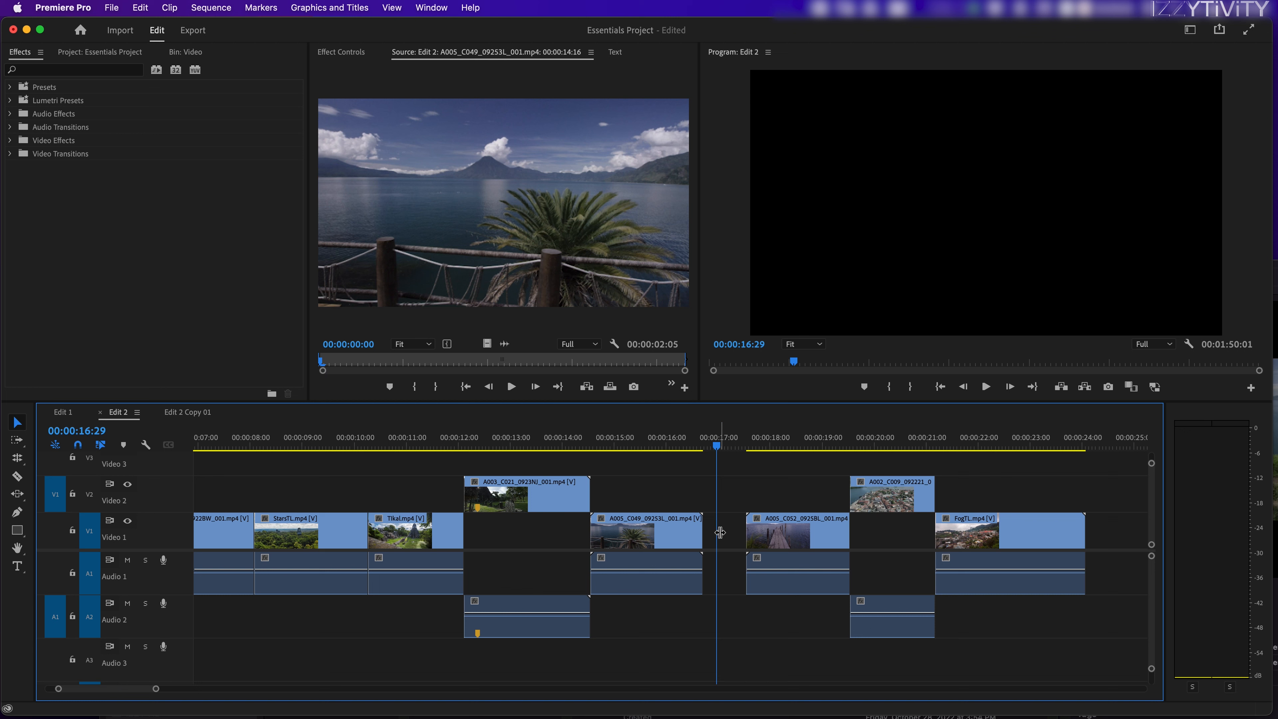
Step: Try trimming the end of the A005_C049 clip back to 00:00:16:12, and check the A005_C052 clip after the gap
left_click(686, 444)
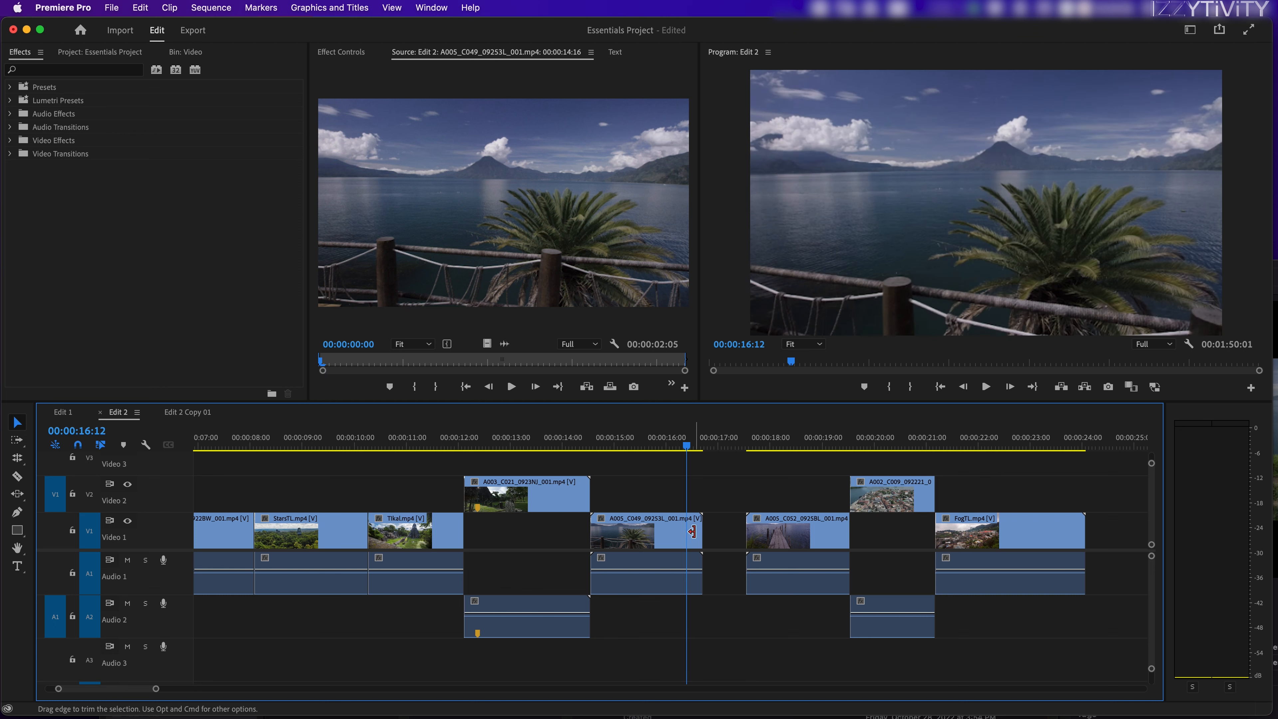
mouse_move(699, 532)
left_mouse_down()
mouse_move(741, 529)
mouse_move(686, 529)
left_mouse_up()
left_click(760, 445)
left_click(774, 531)
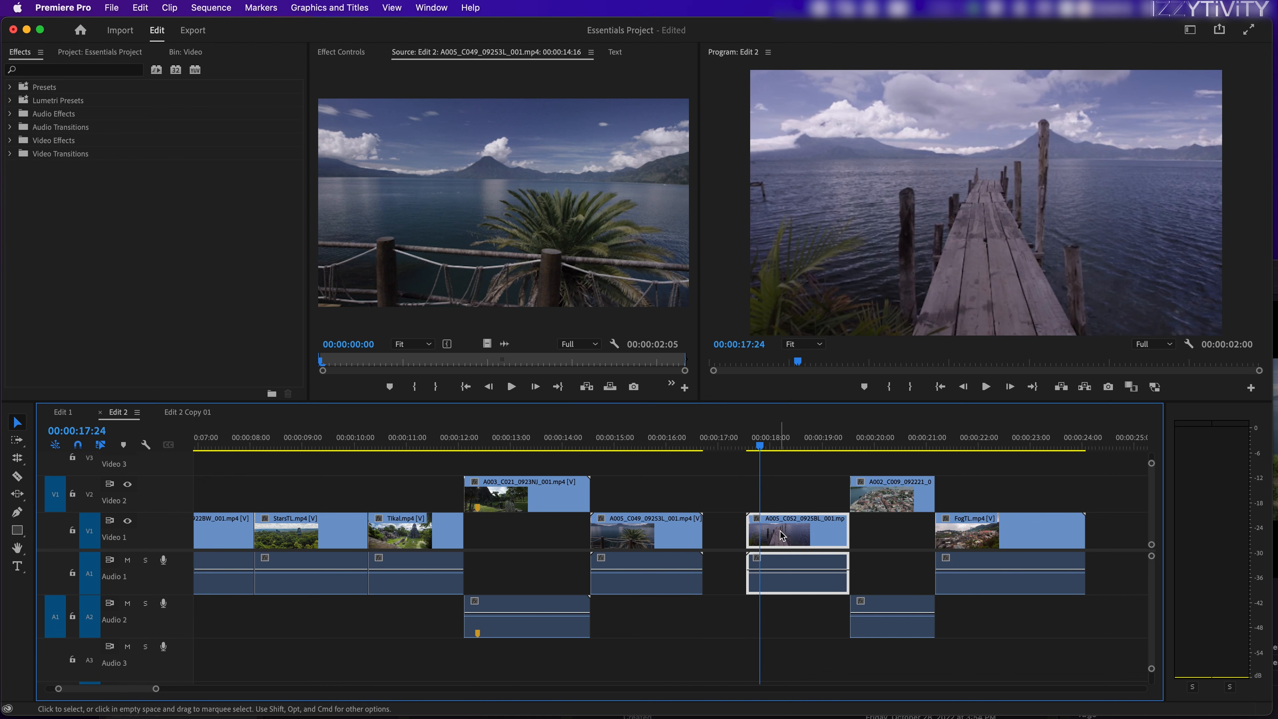
left_click(674, 532)
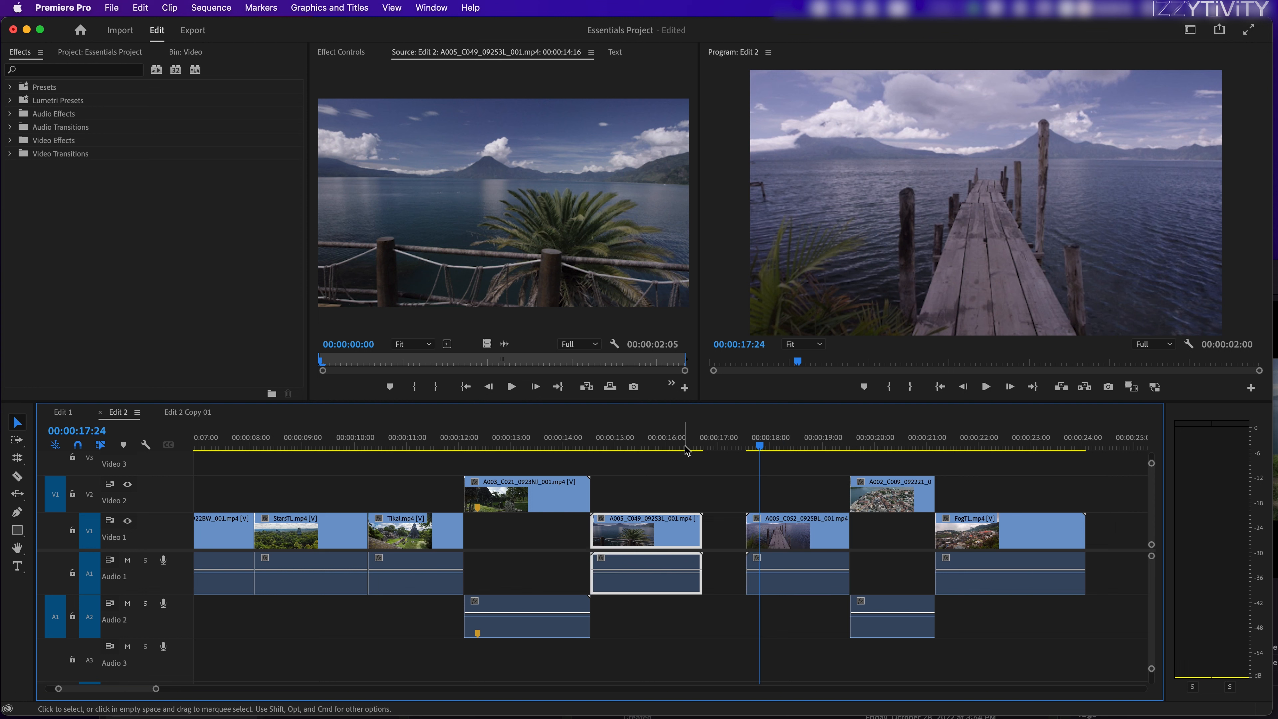
left_click(678, 445)
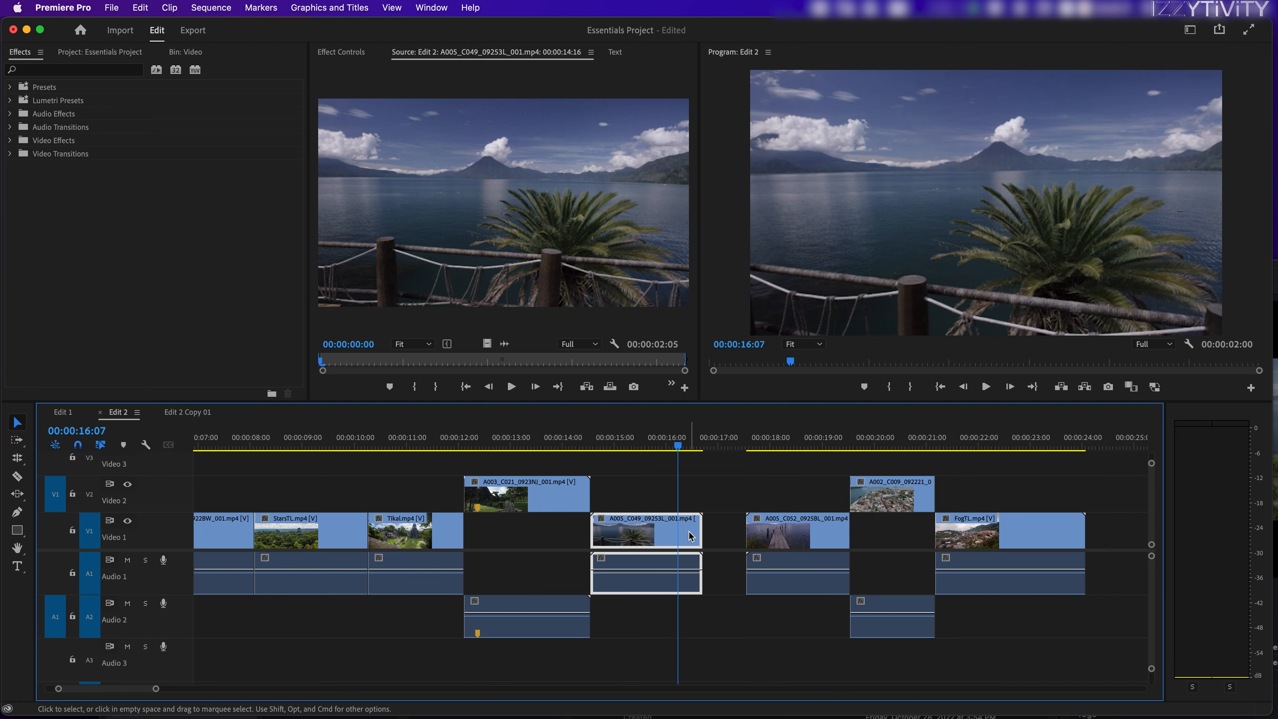
Step: Check the edit tools grouped with Rolling Edit and play back the first part of the A005_C049 clip
left_click(20, 461)
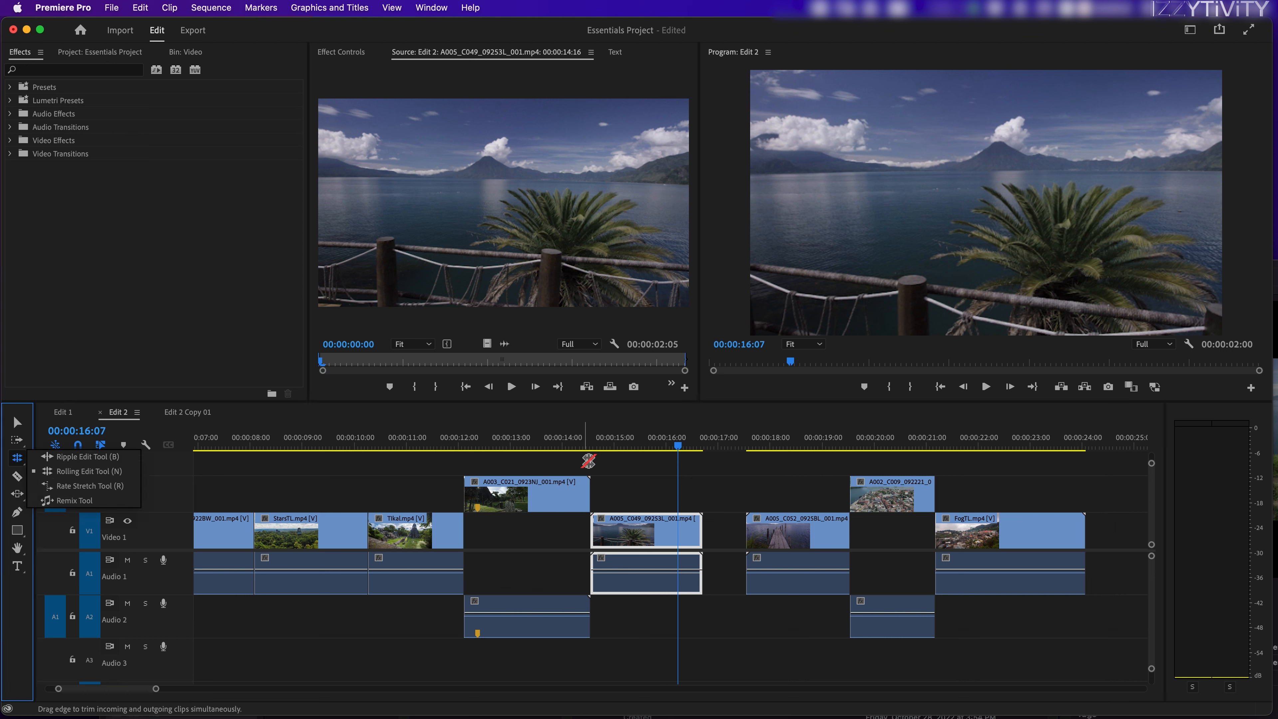
left_click(642, 445)
key("v")
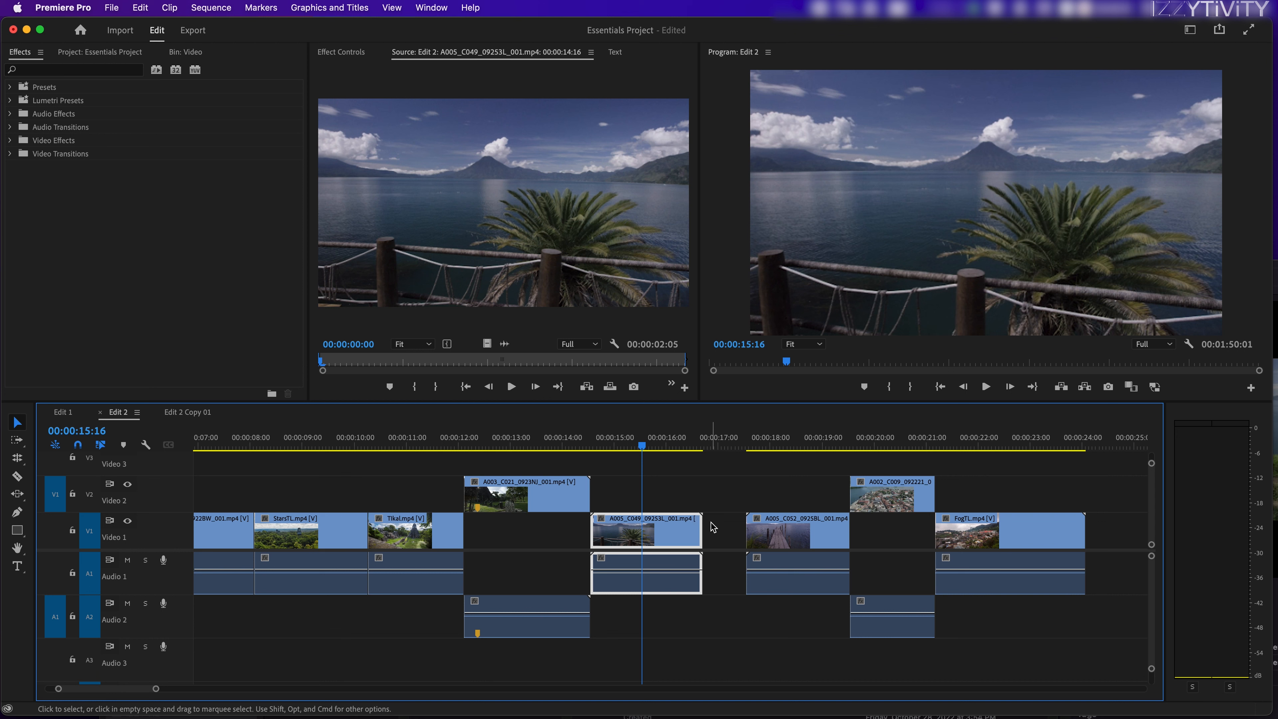
key("space")
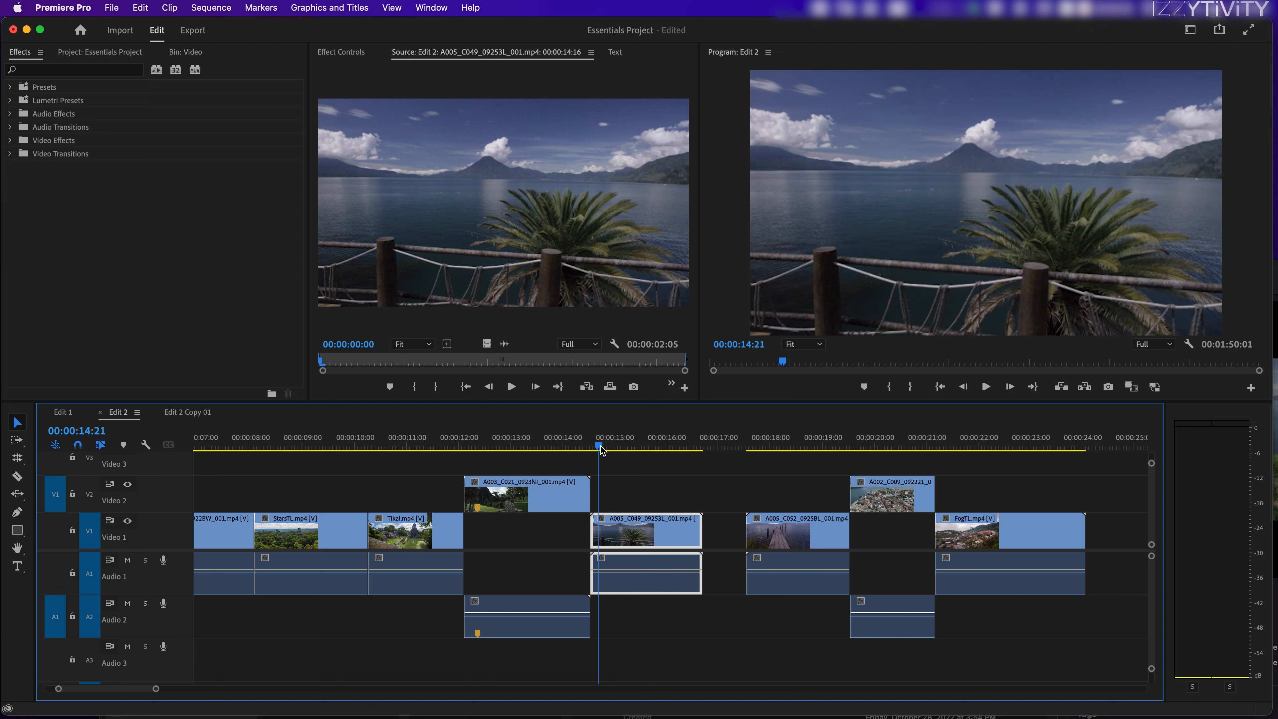
key("space")
left_click_drag(613, 445, 623, 445)
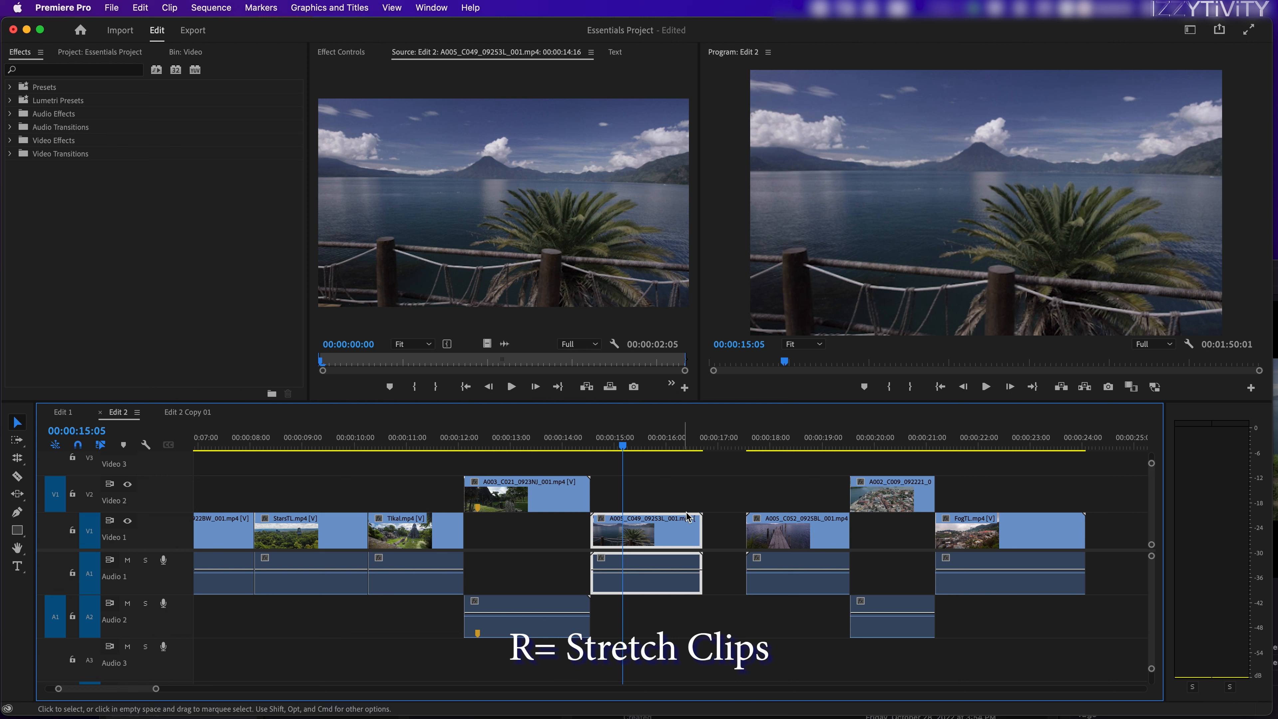
Step: Use the Rate Stretch tool to extend the end of the A005_C049 clip across the gap to the A005_C052 clip
left_click(702, 531)
left_click(725, 531)
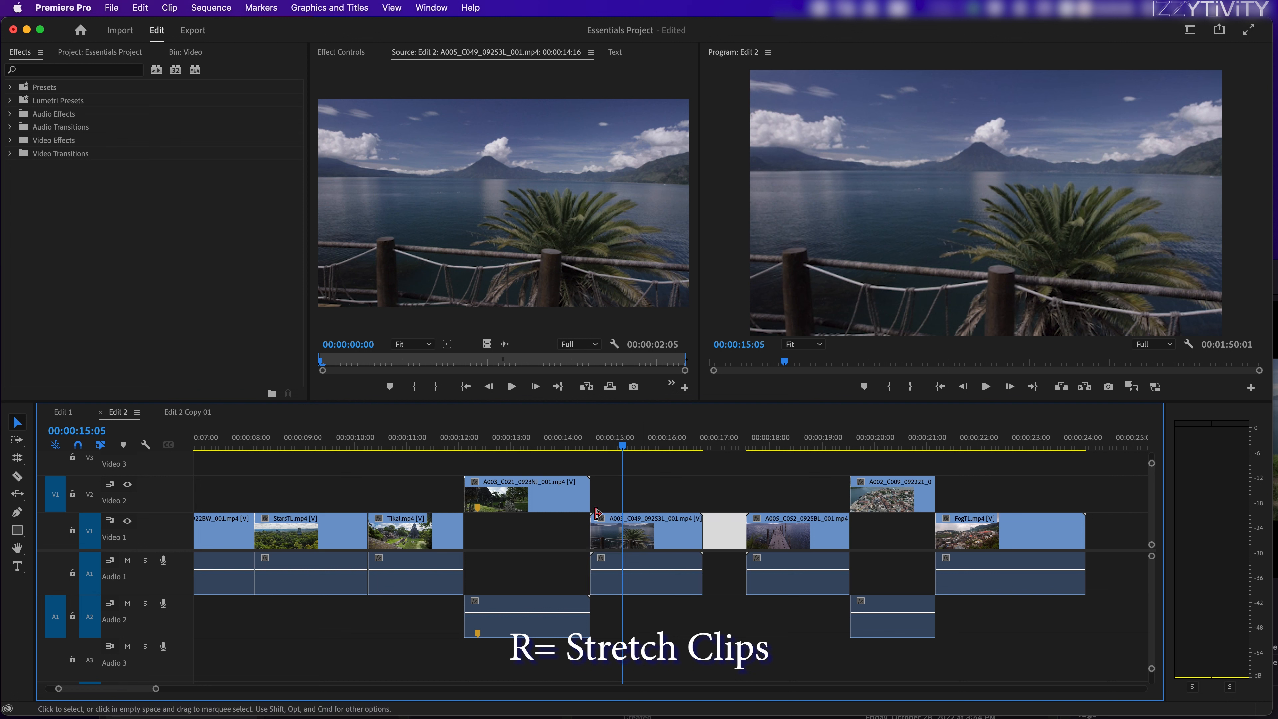
left_click(20, 460)
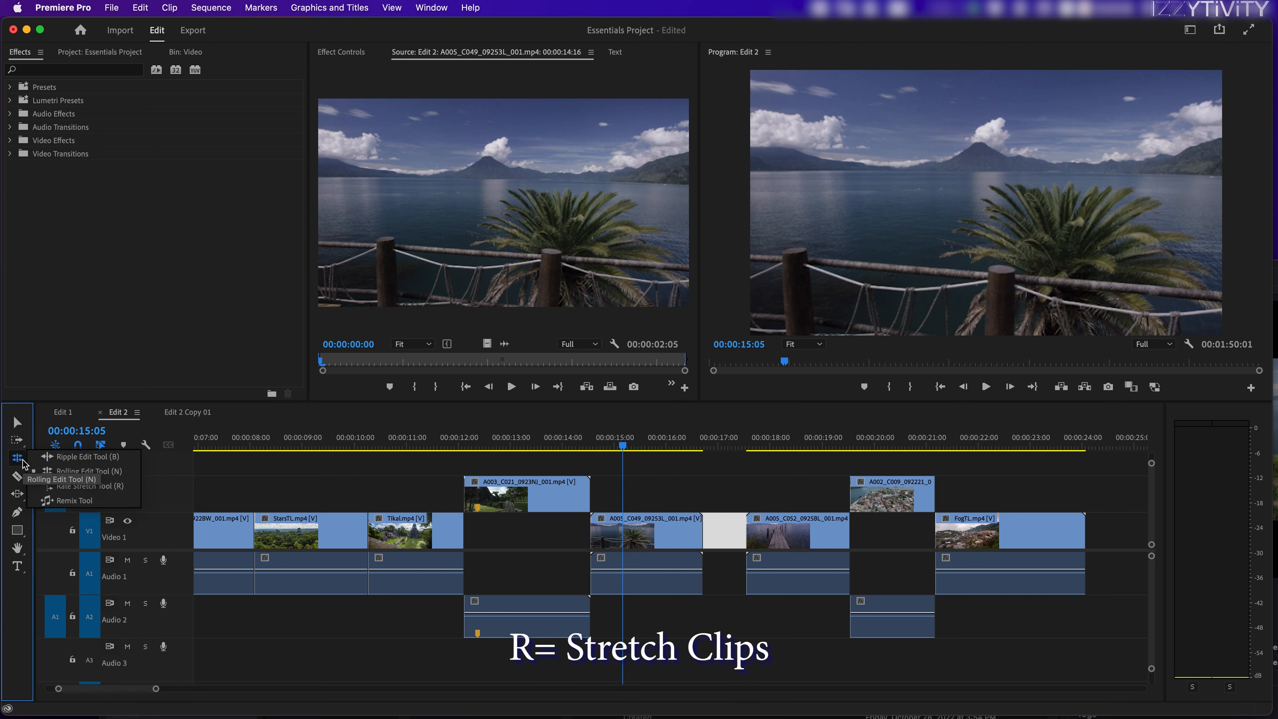
left_click(93, 489)
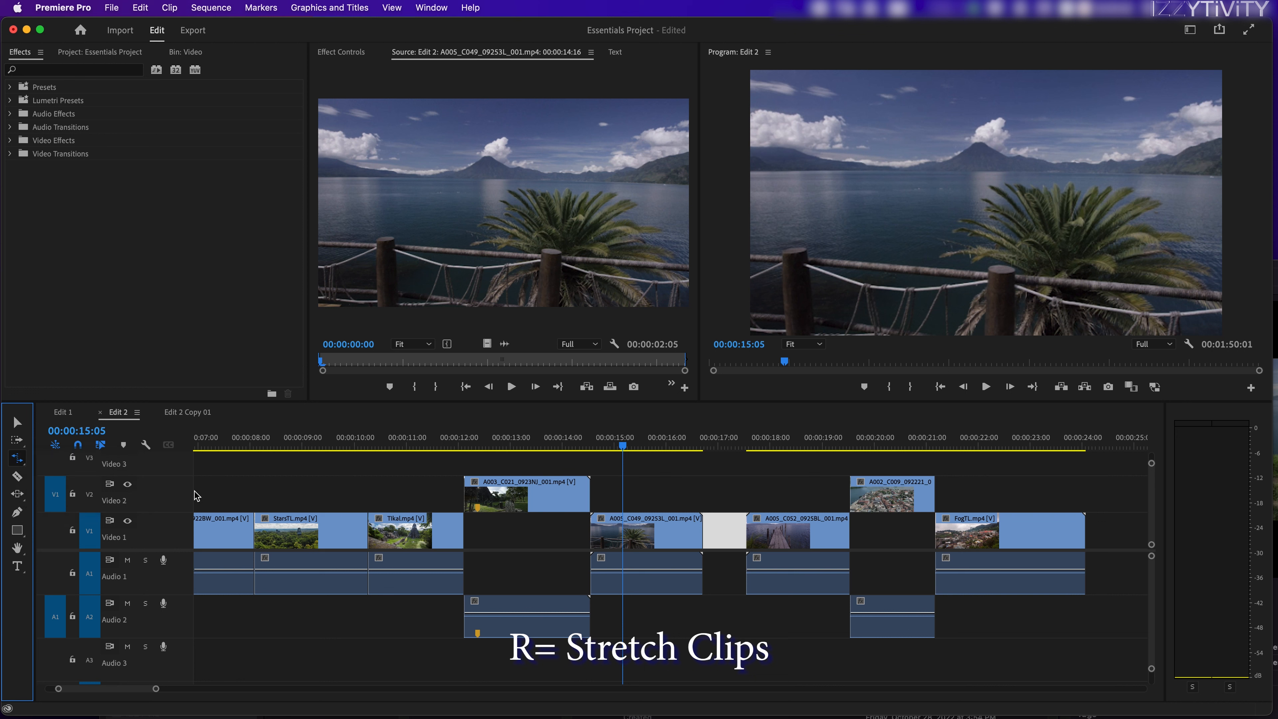
left_click(699, 525)
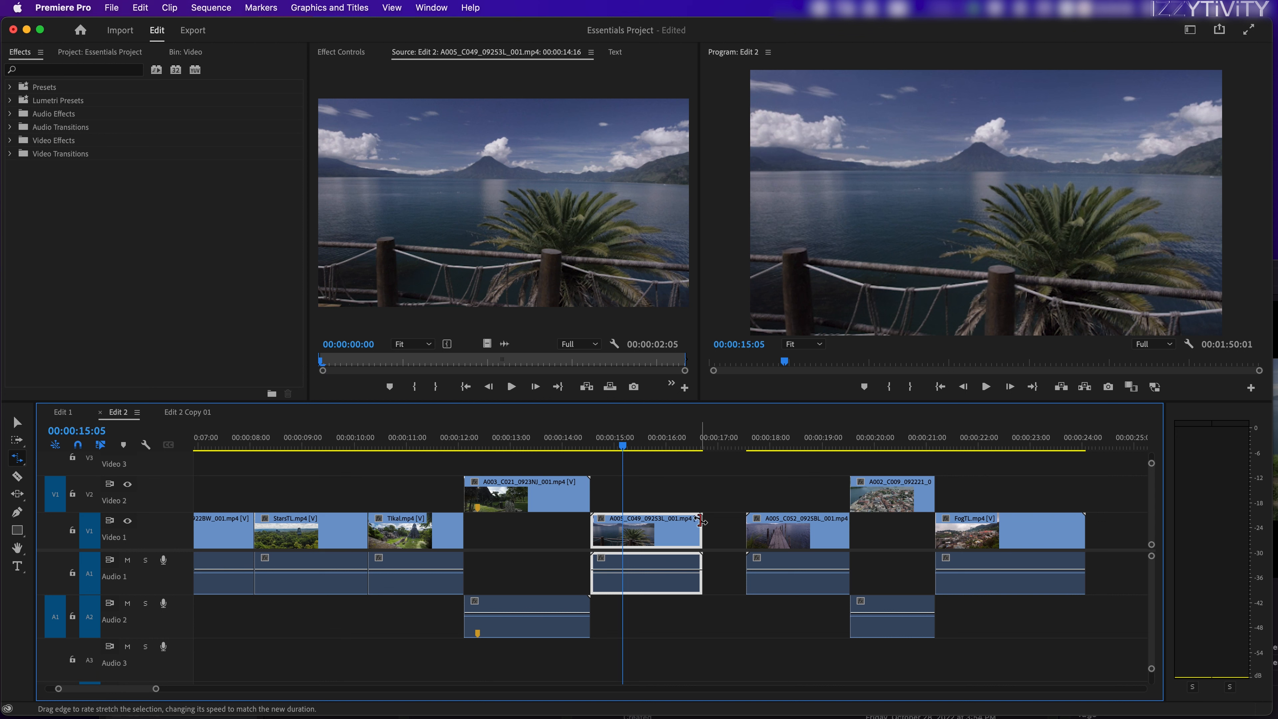
left_click_drag(702, 528, 745, 529)
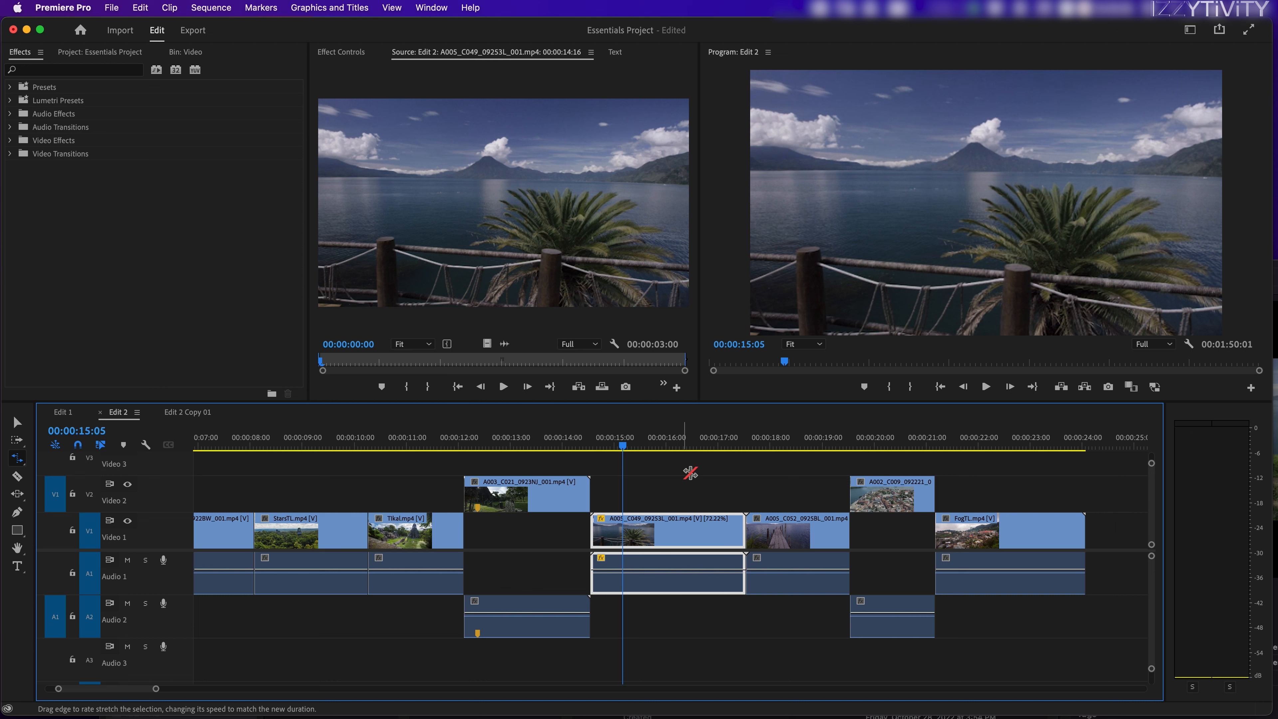
Step: Return the A005_C049 clip to its unstretched length and widen the gap before A005_C052 by shifting the following clips
mouse_move(739, 533)
left_mouse_down()
mouse_move(701, 526)
mouse_move(746, 527)
left_mouse_up()
left_click_drag(1052, 493, 861, 536)
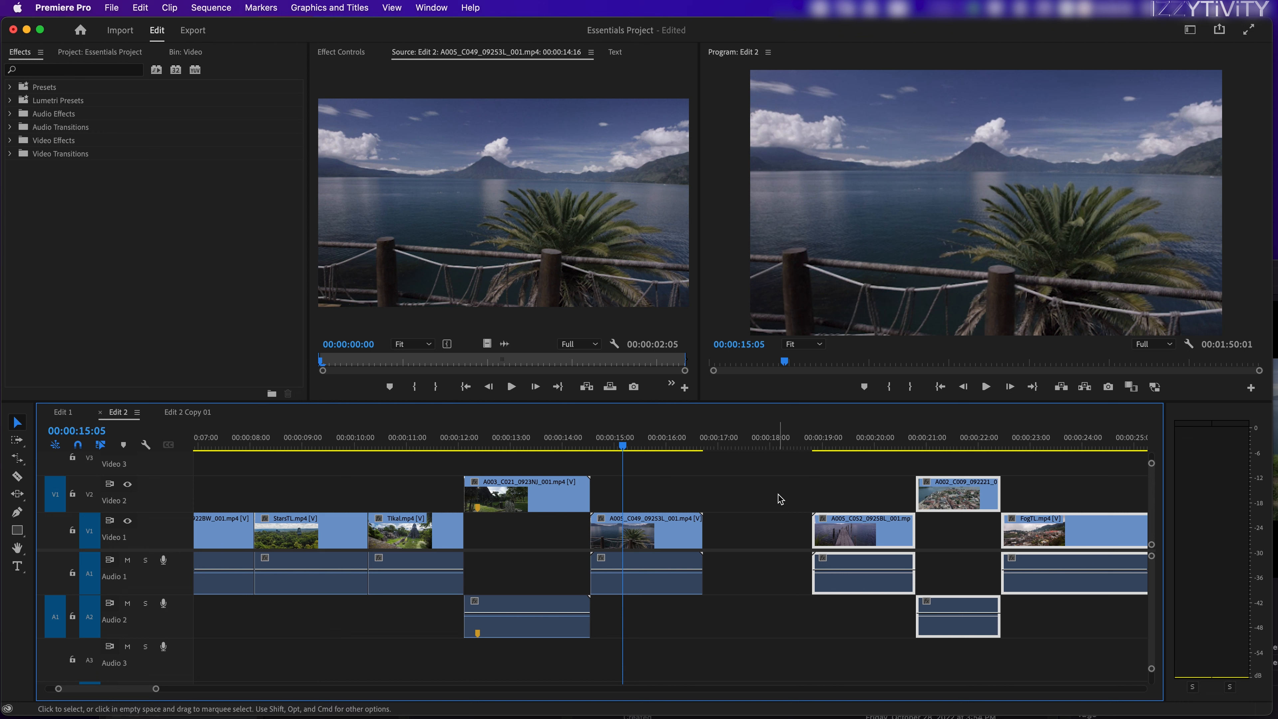
left_click(779, 497)
left_click(656, 528)
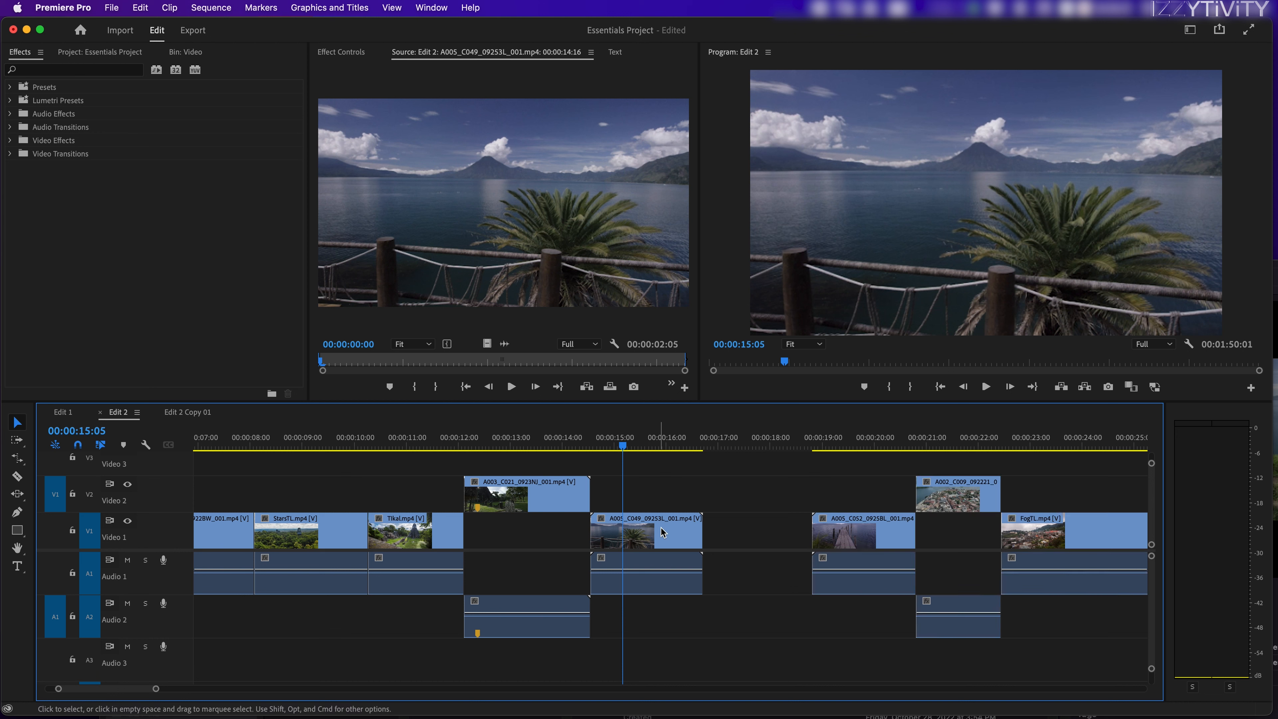
Step: Rate-stretch the A005_C049 clip to fill the widened gap, slowing it to 50.78%
left_click(17, 459)
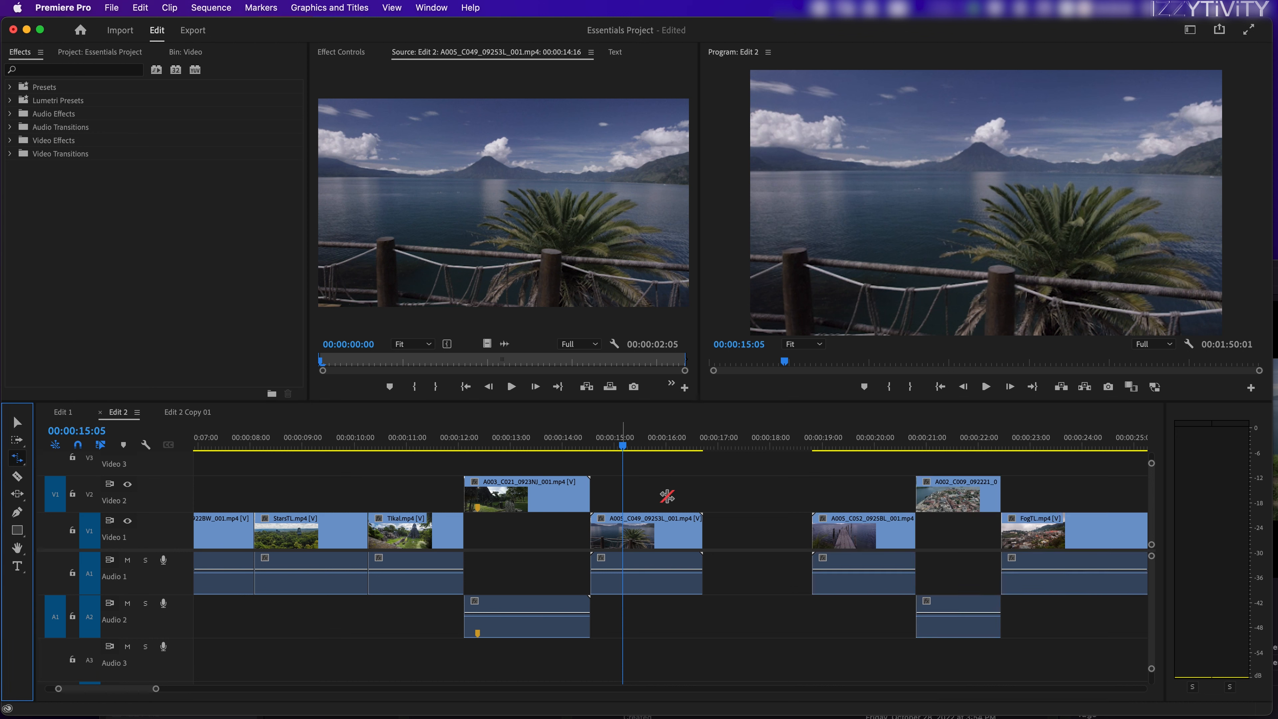
left_click(701, 529)
left_click_drag(701, 529, 811, 529)
Step: Play back the slowed A005_C049 clip to review its stretched motion
left_click_drag(645, 445, 618, 449)
key("space")
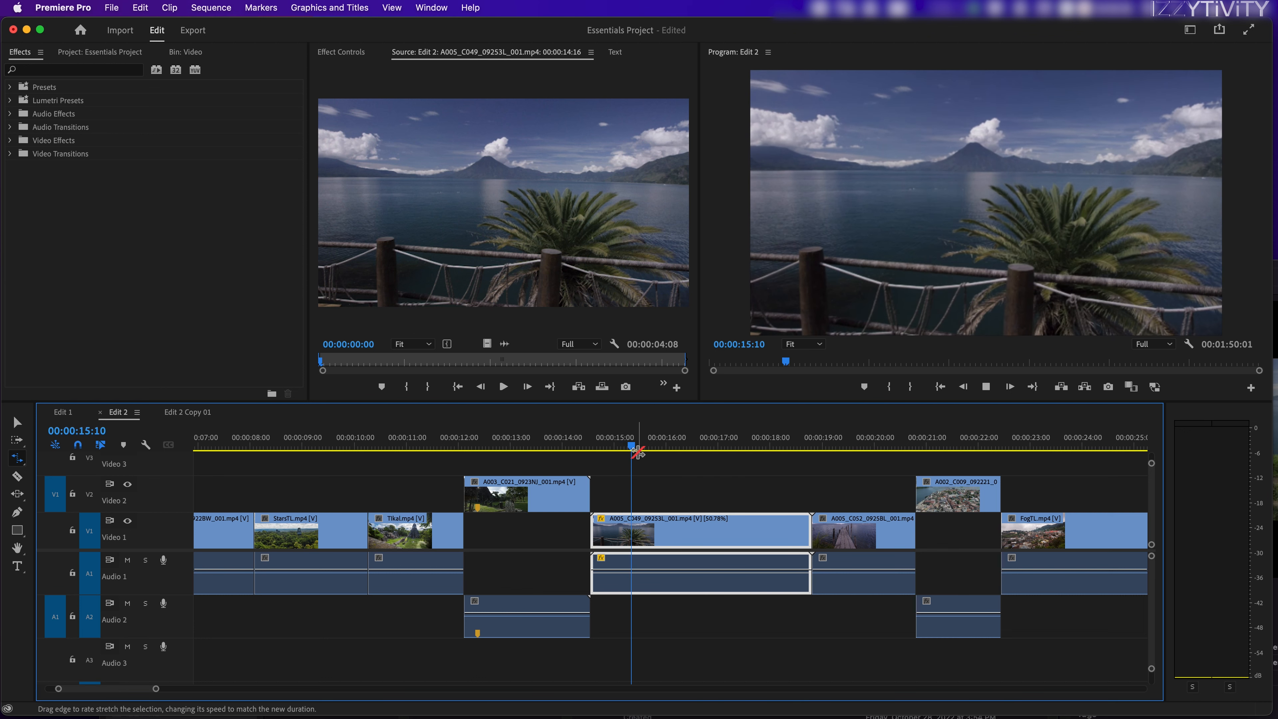
key("space")
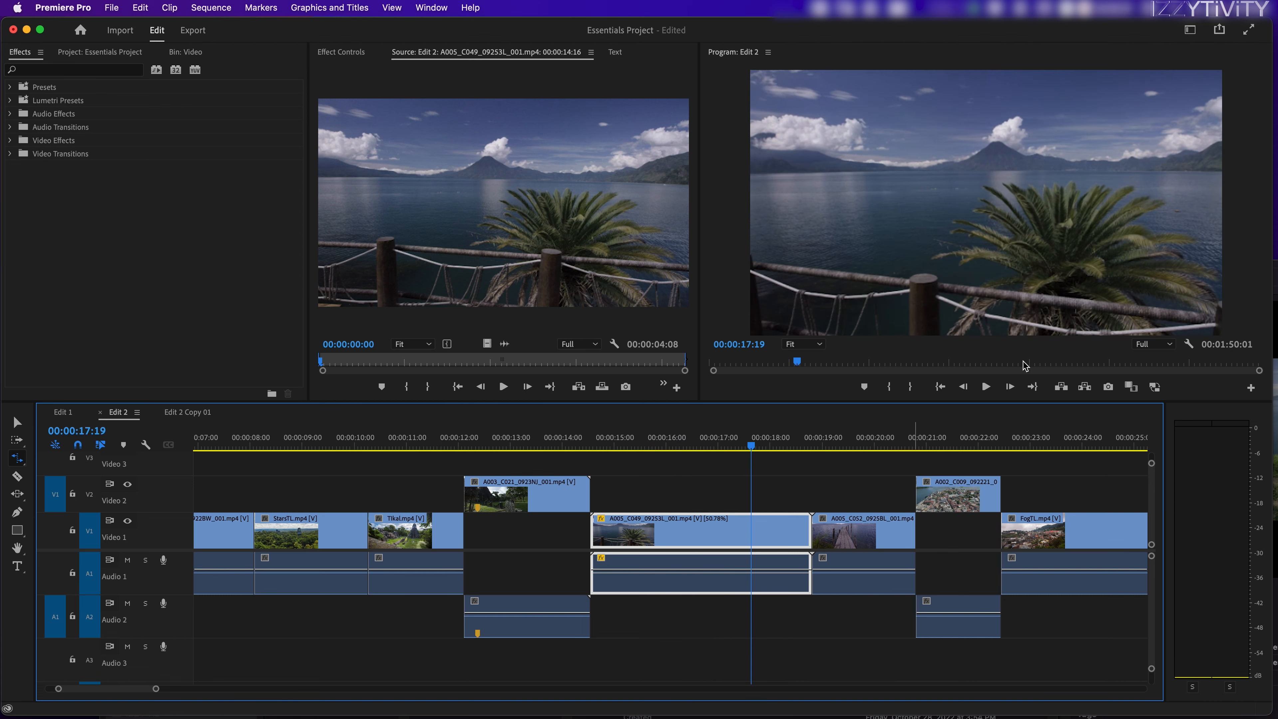
left_click_drag(750, 446, 647, 452)
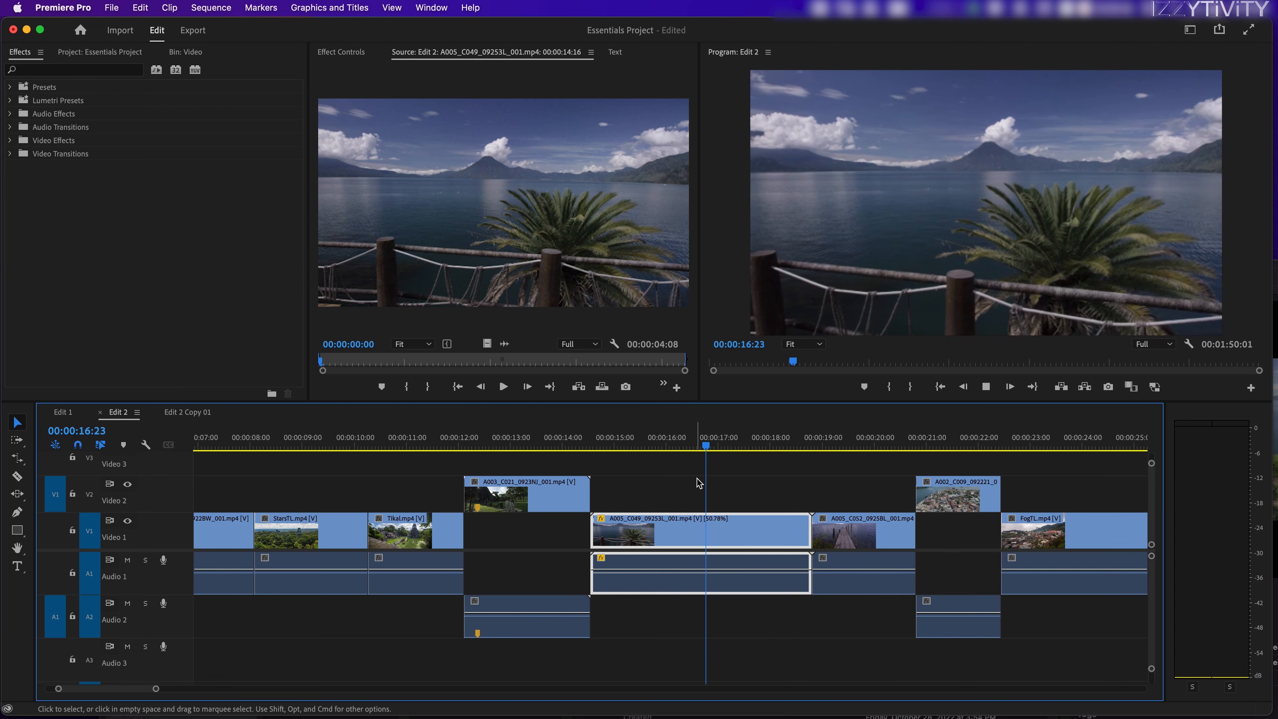
key("space")
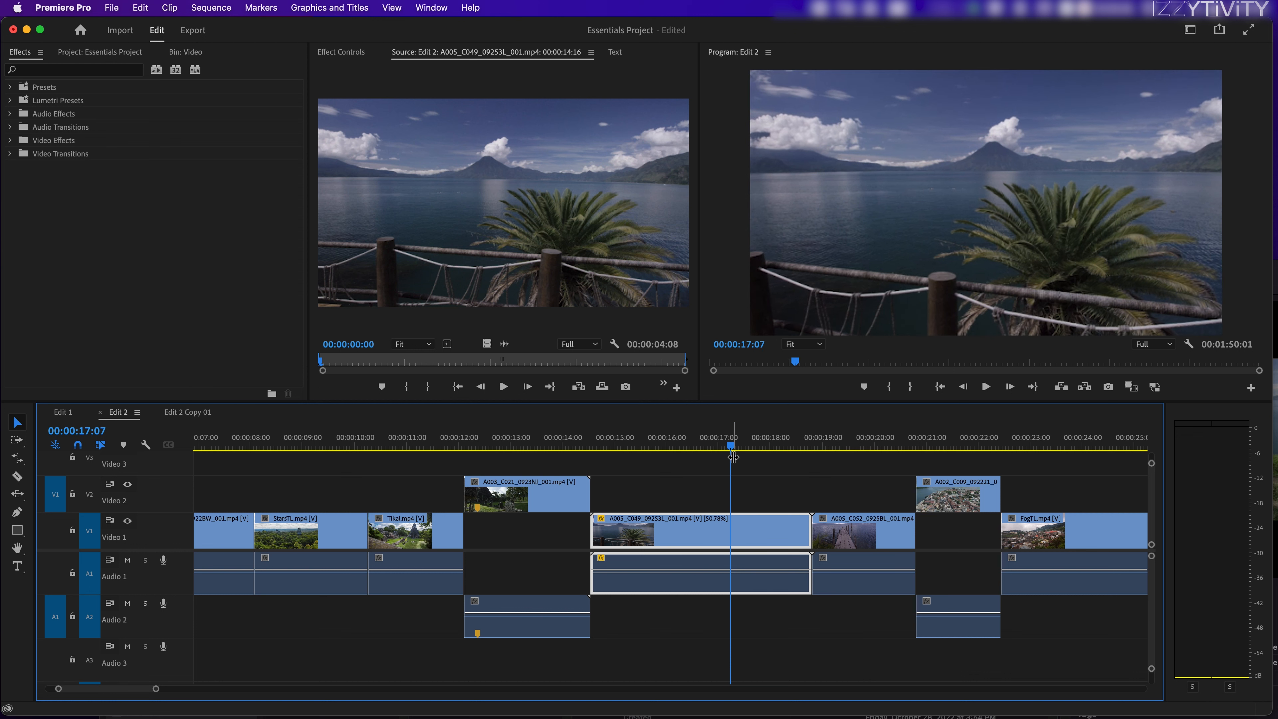
Step: Undo the wide rate stretch and the widened gap, and move the playhead to 00:00:15:26
key("super+z")
key("super+z")
left_click_drag(720, 447, 659, 446)
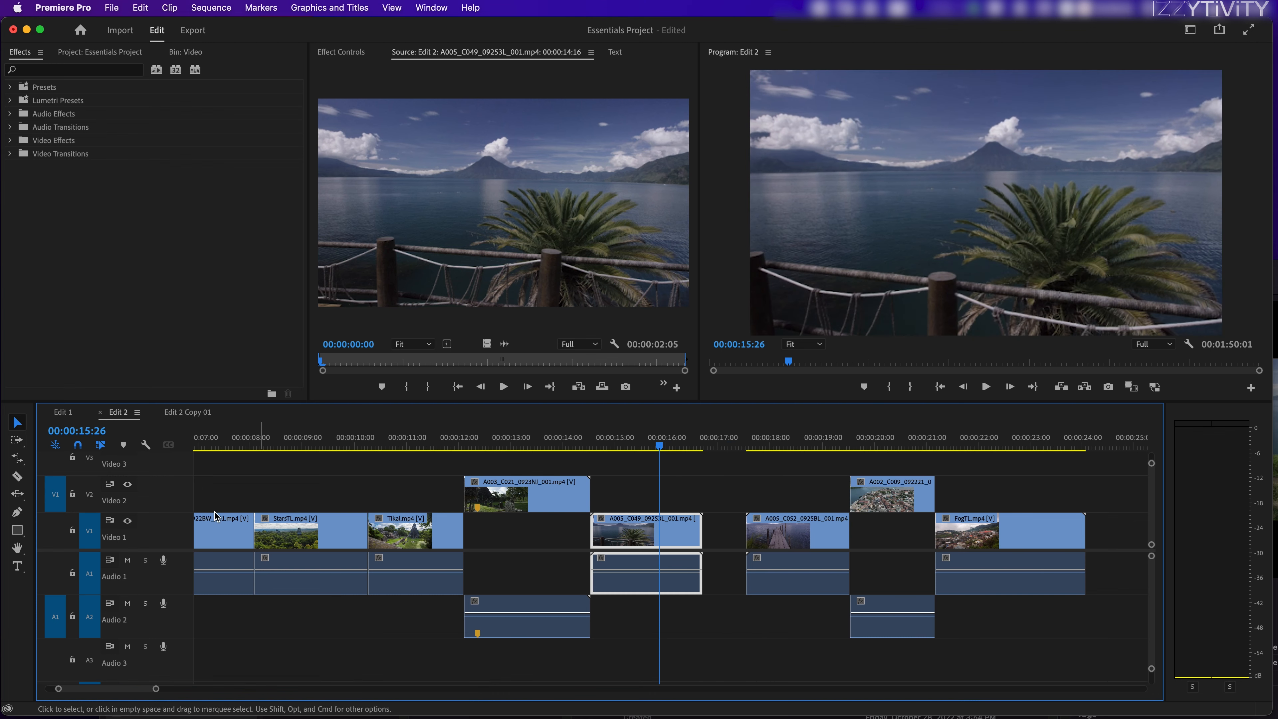
Step: Rate-stretch the end of the A005_C049 clip to the start of A005_C052, slowing it to 72.22%
left_click(17, 457)
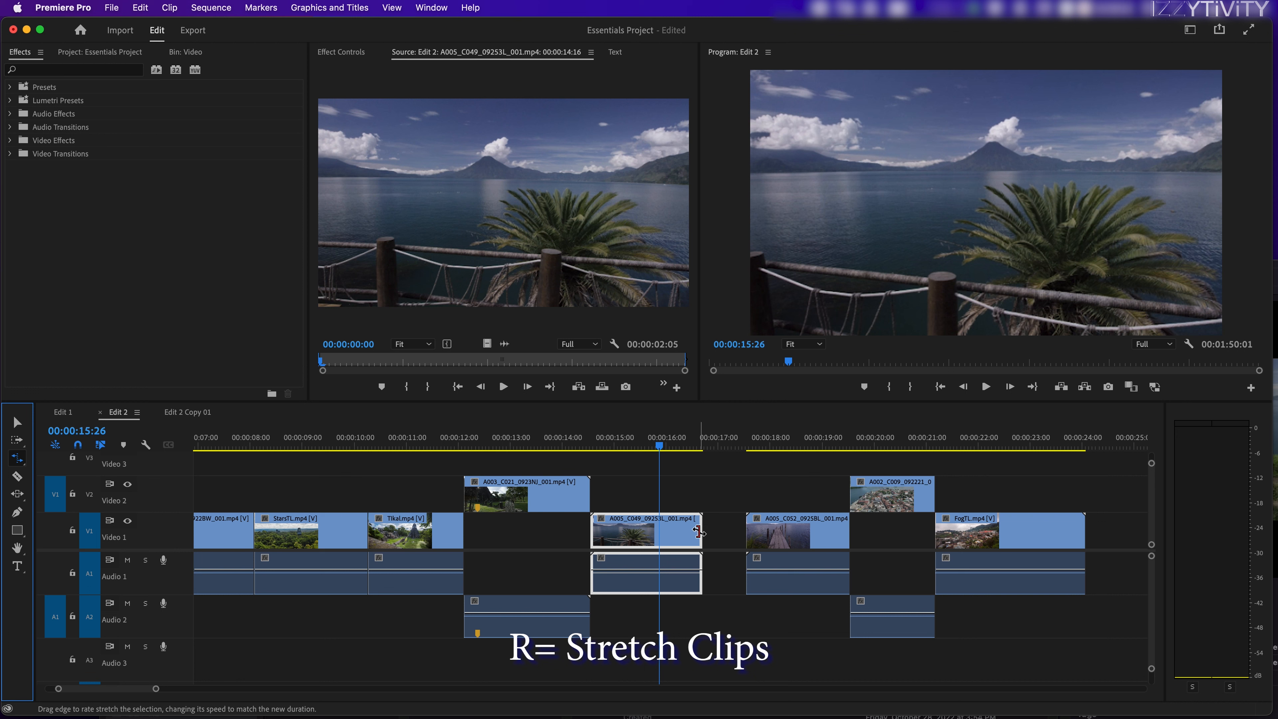
left_click_drag(699, 531, 745, 533)
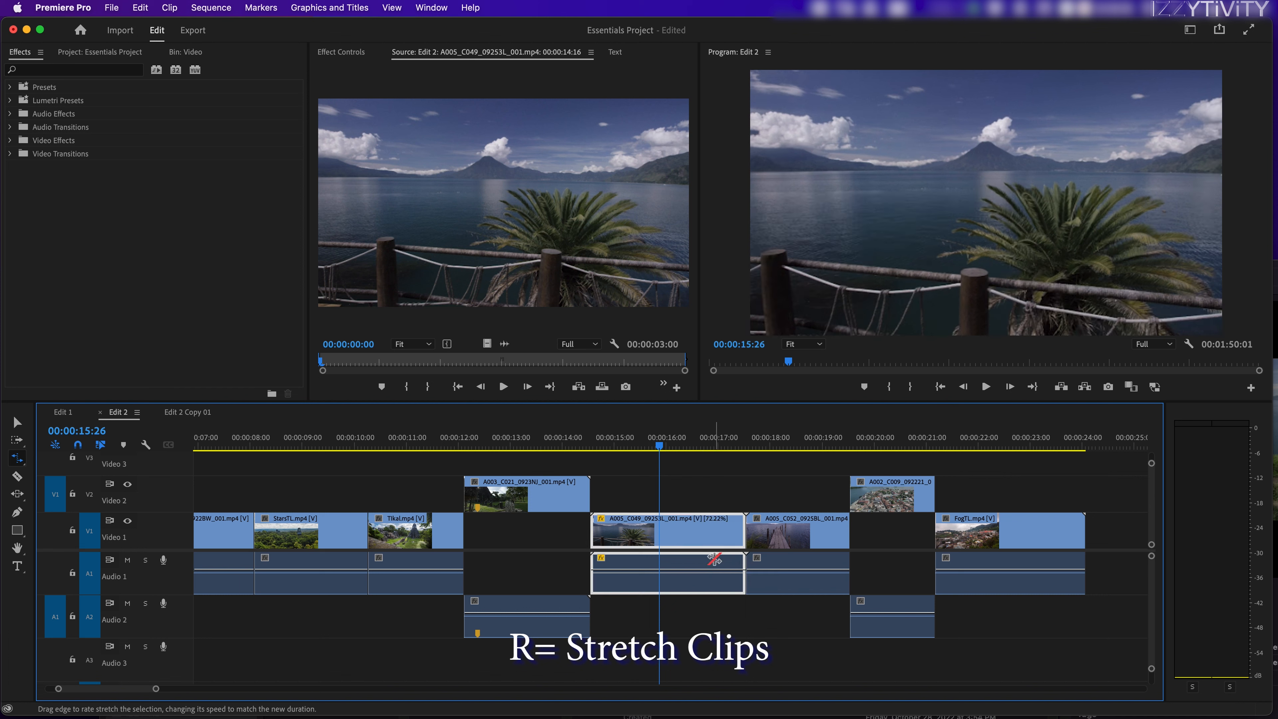
Step: Play back the A005_C049 clip repeatedly from just before its start to review the motion at 72.22% speed
left_click(575, 443)
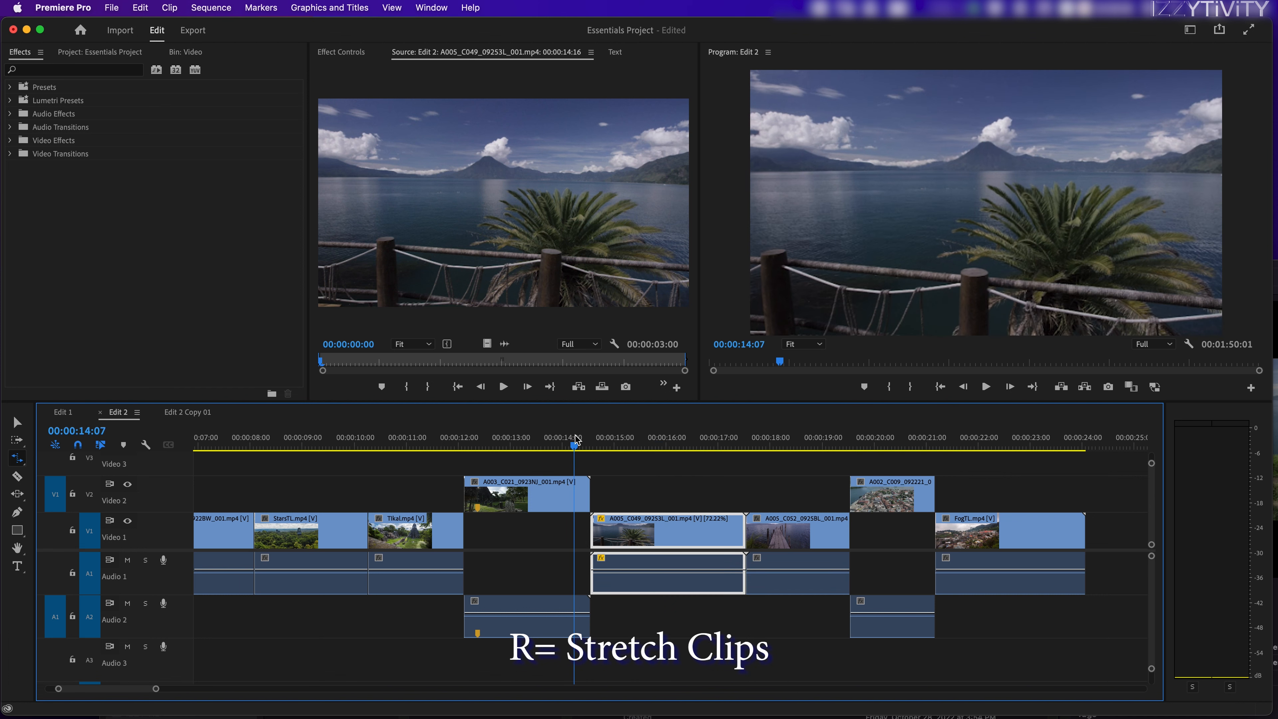
key("v")
mouse_move(581, 443)
left_mouse_down()
mouse_move(604, 444)
mouse_move(589, 445)
left_mouse_up()
key("space")
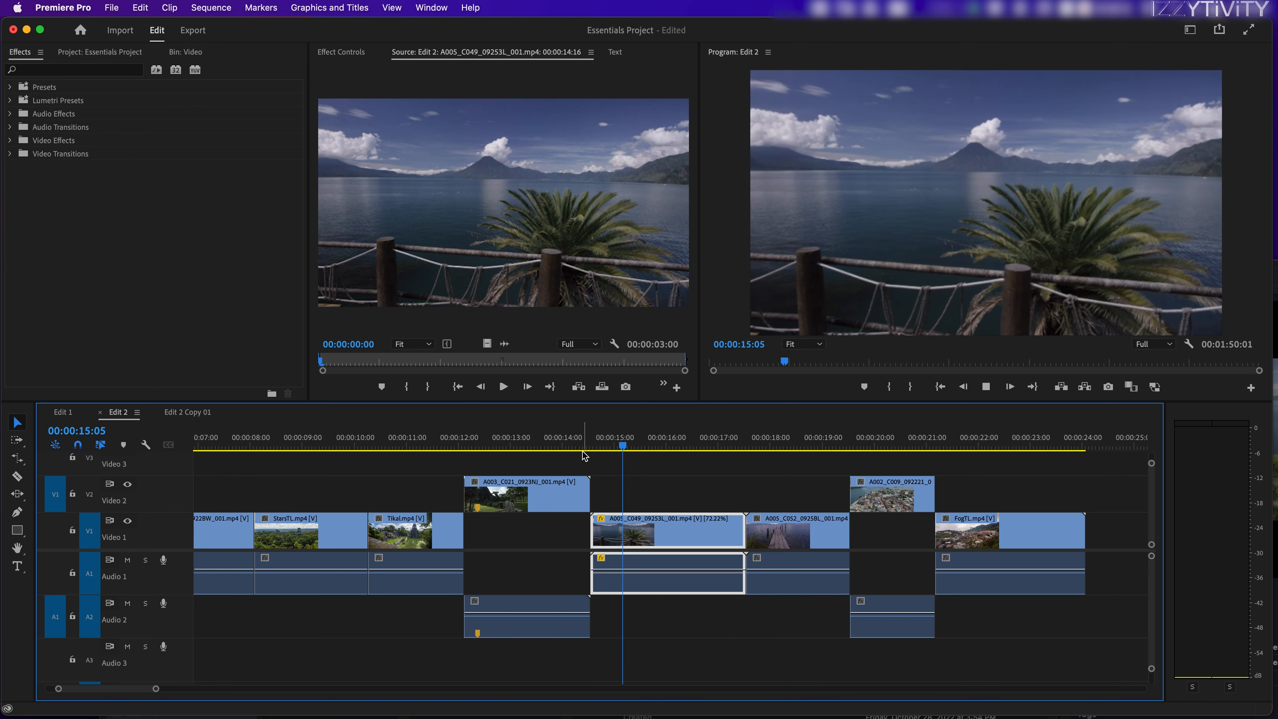
key("space")
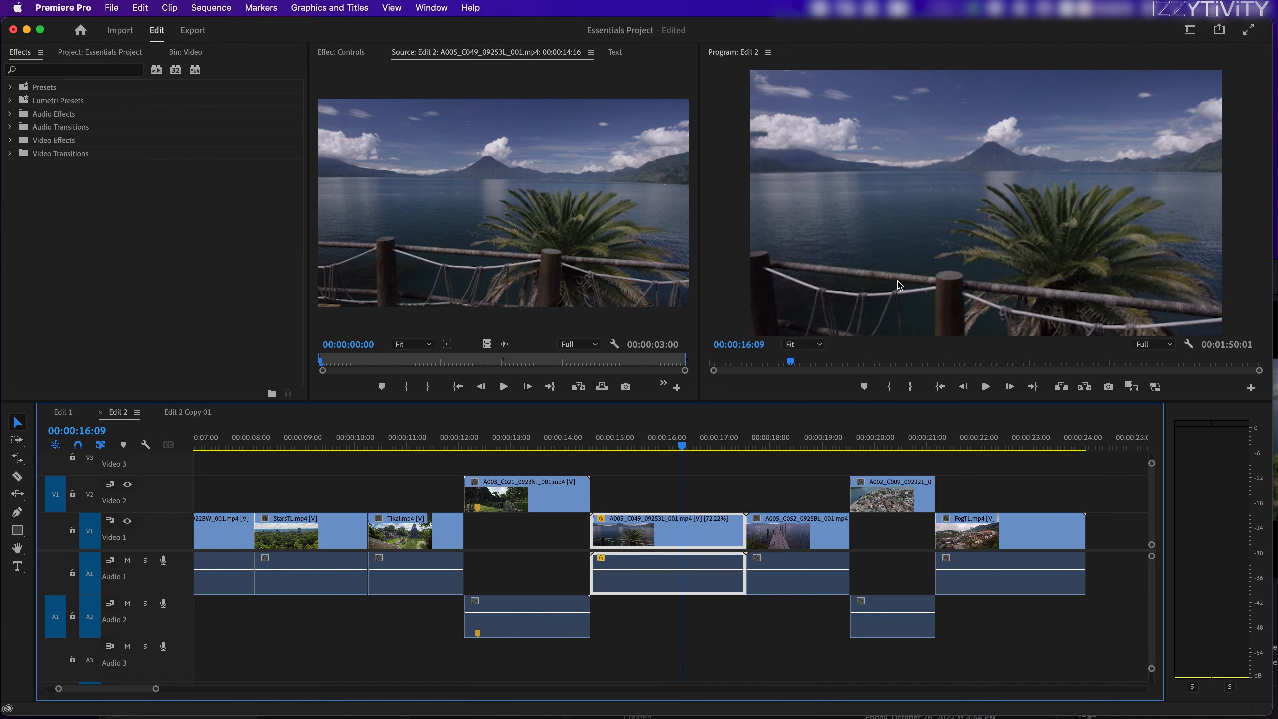
left_click_drag(593, 439, 547, 444)
key("space")
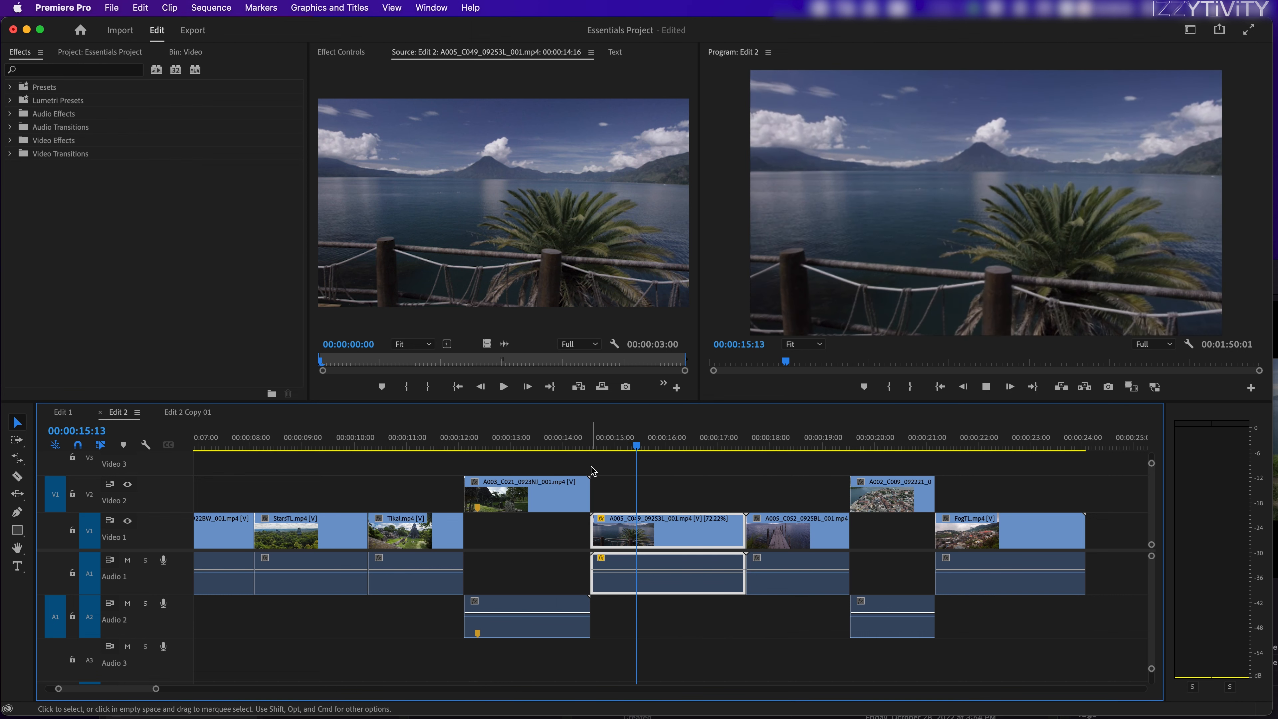
left_click(588, 446)
key("space")
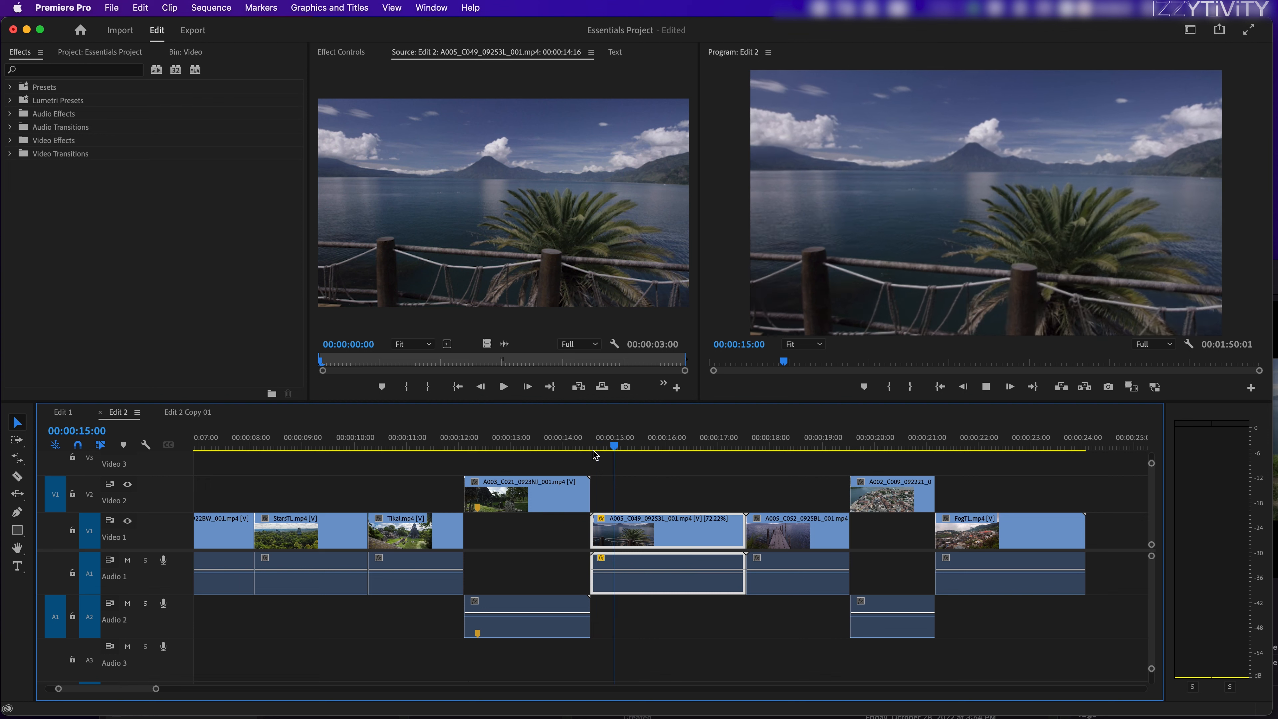
key("space")
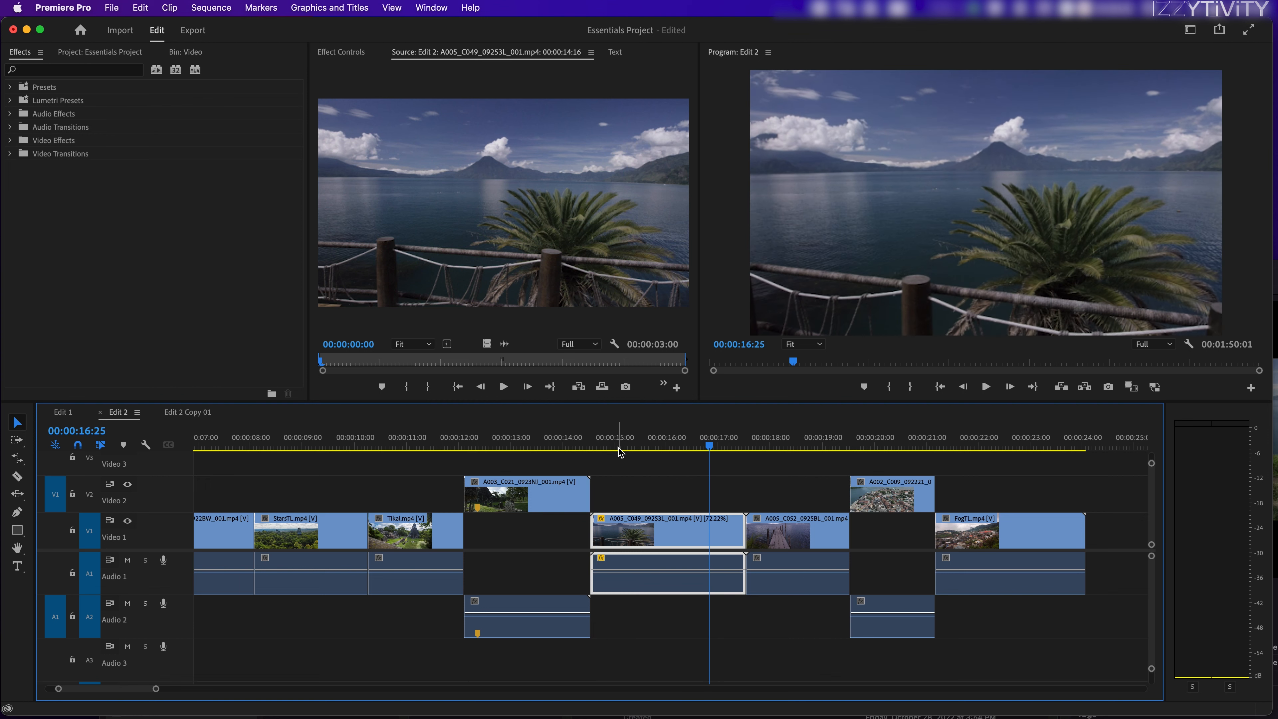
left_click(590, 446)
key("space")
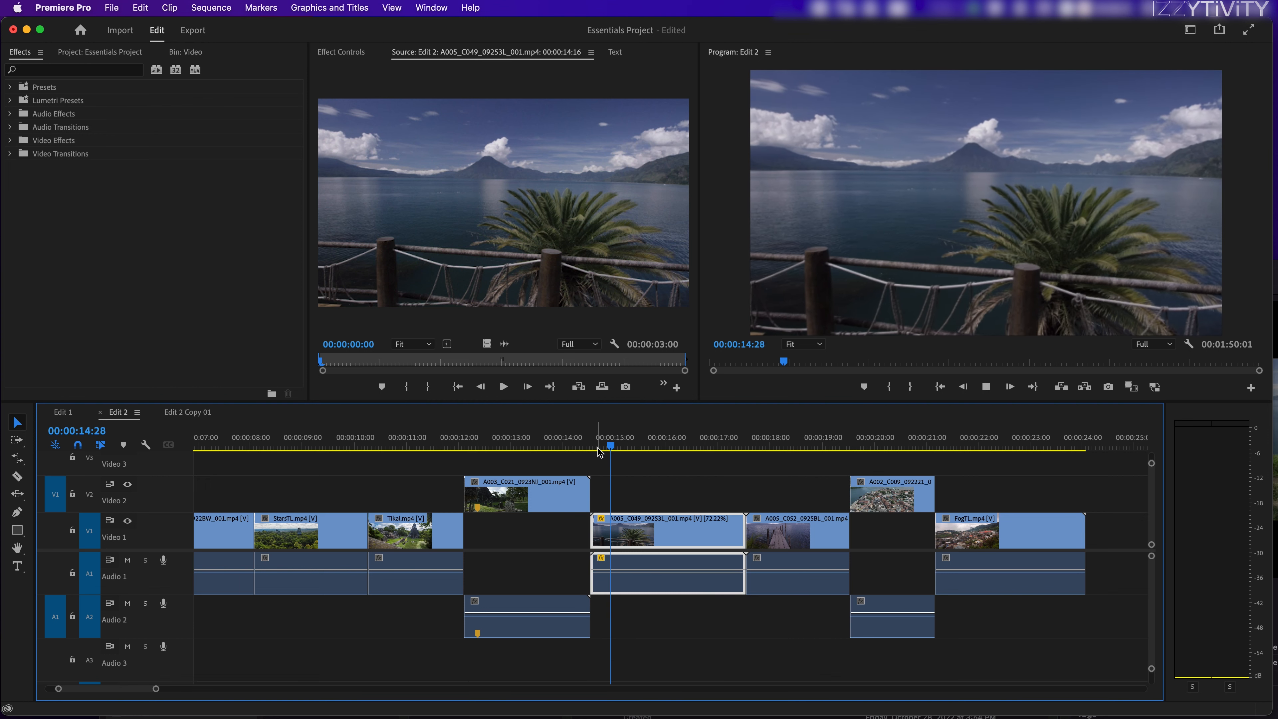
key("space")
left_click(669, 441)
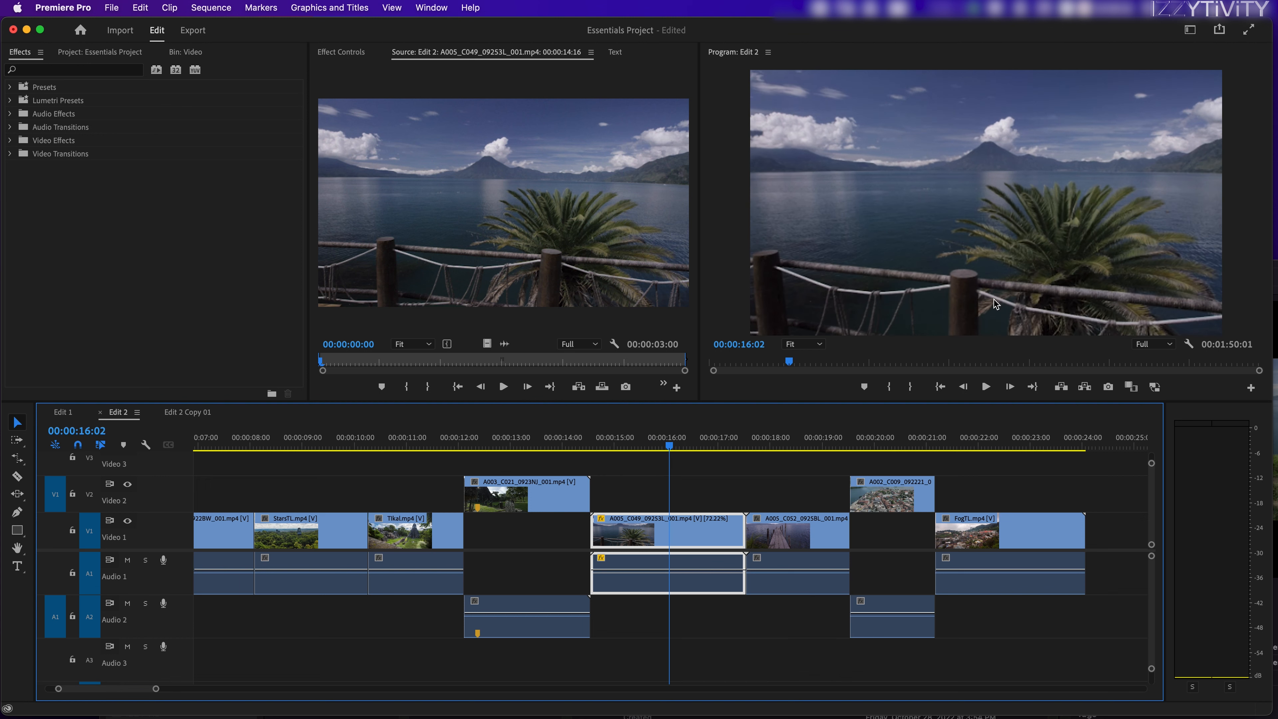
key("space")
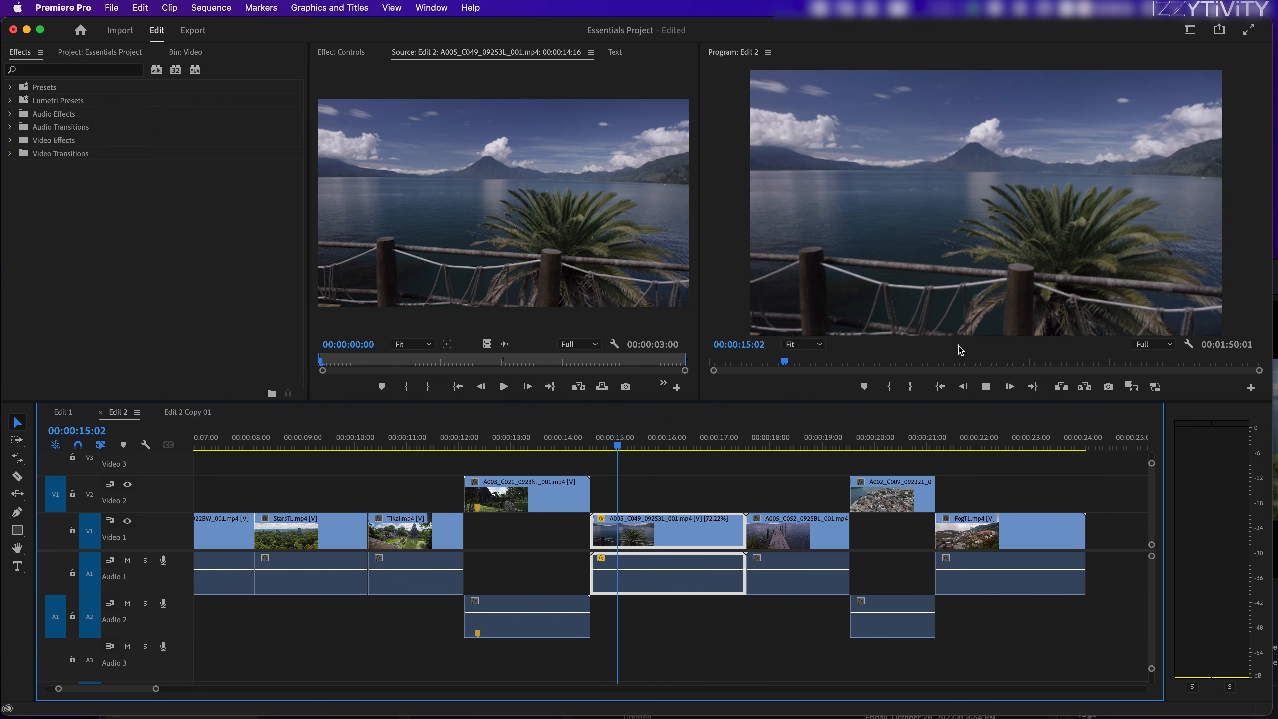
key("space")
left_click_drag(662, 442, 674, 443)
key("minus")
key("equal")
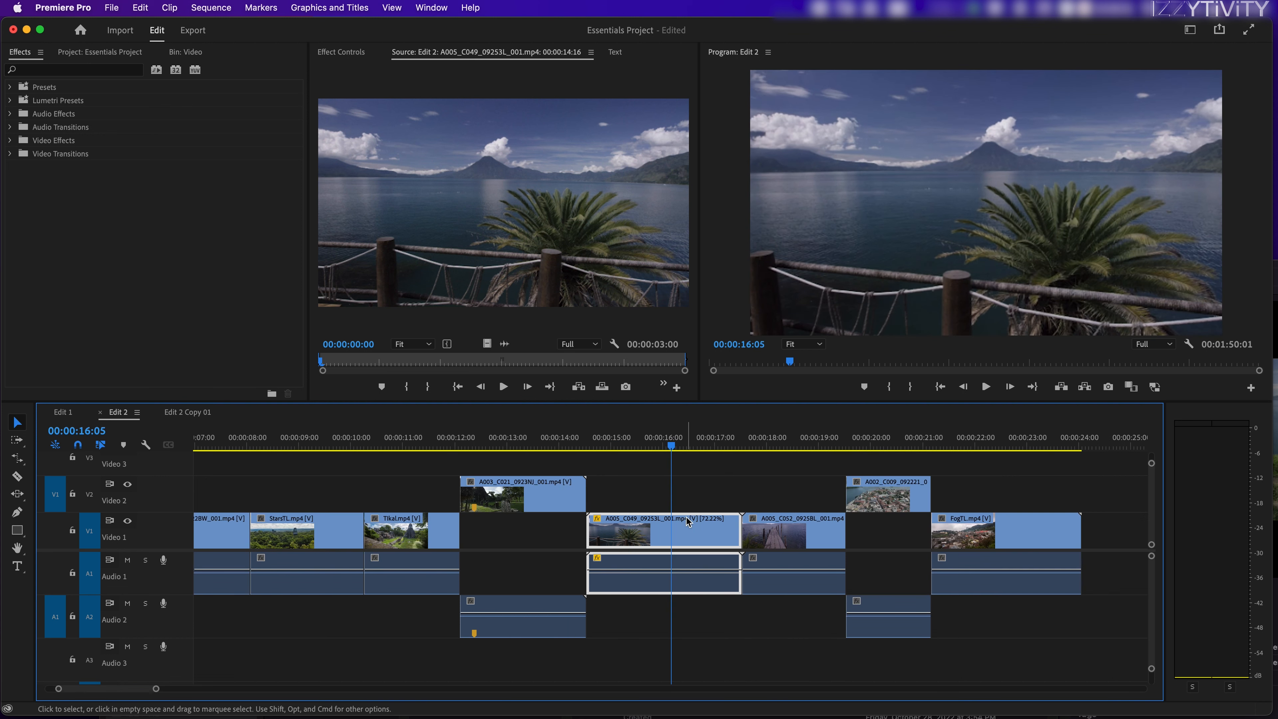
Step: Shift all clips from A005_C049 onward so they start at 00:00:16:25, opening a gap after the A003_C021 clip
left_click_drag(628, 455, 568, 448)
left_click(551, 491)
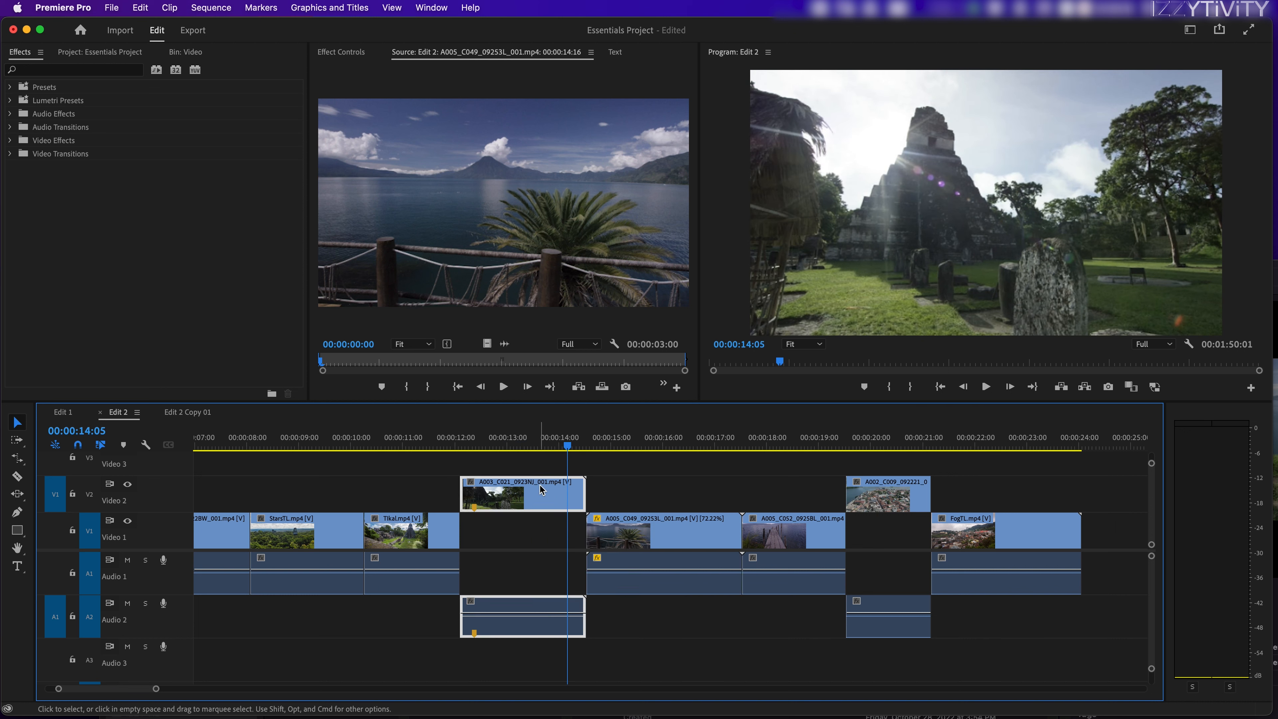
left_click_drag(1027, 481, 763, 539)
left_click(607, 464)
left_click(550, 447)
left_click(562, 503)
left_click_drag(637, 445, 588, 470)
Step: Rate-stretch the end of the A003_C021 clip to the start of A005_C049, slowing it to 51.41%, and play it back
left_click(17, 458)
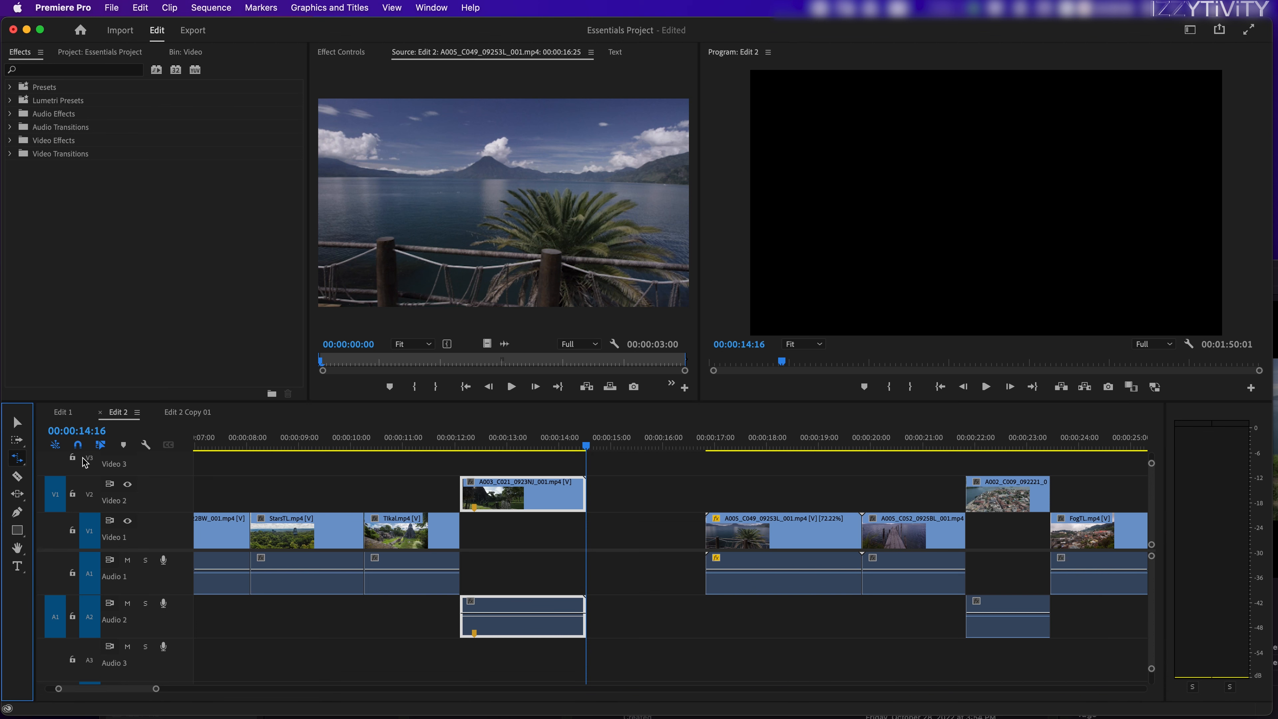
left_click_drag(585, 493, 704, 502)
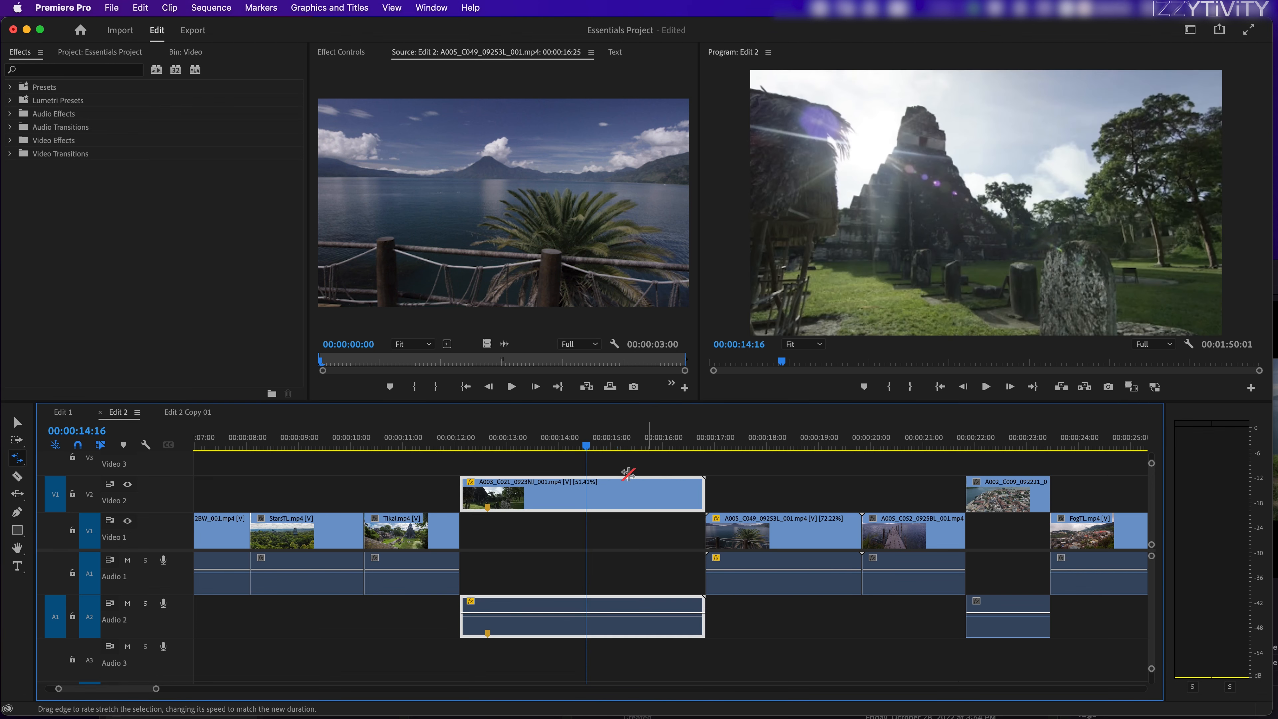
left_click(493, 445)
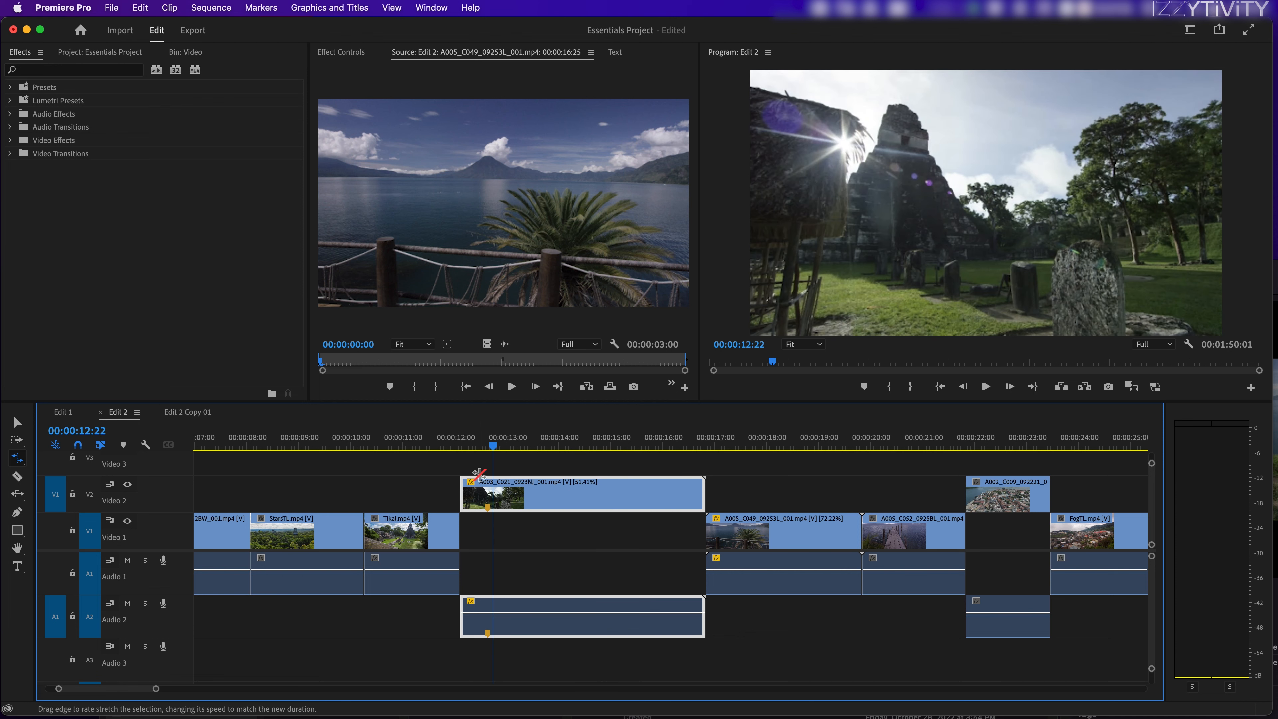
key("space")
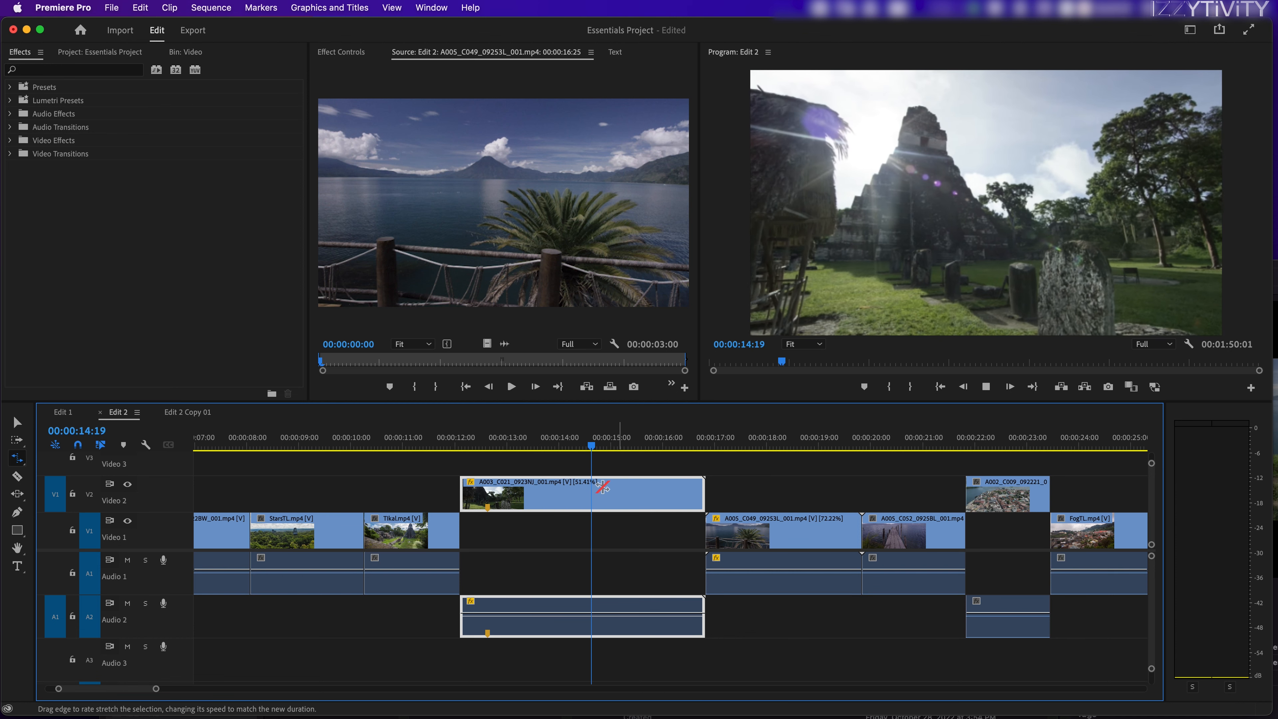
key("space")
Step: Undo the A003_C021 rate stretch and the gap after it, and move the playhead to 00:00:22:02
key("super+z")
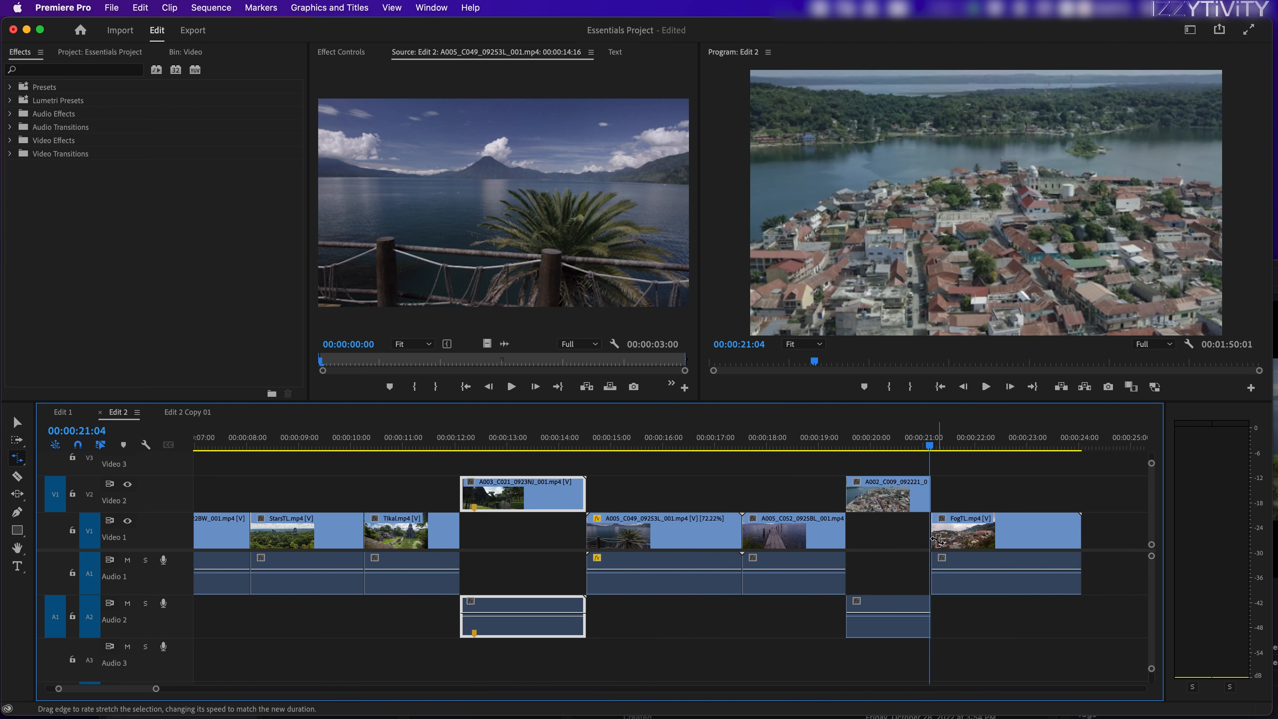
key("v")
key("minus")
key("minus")
left_click(481, 436)
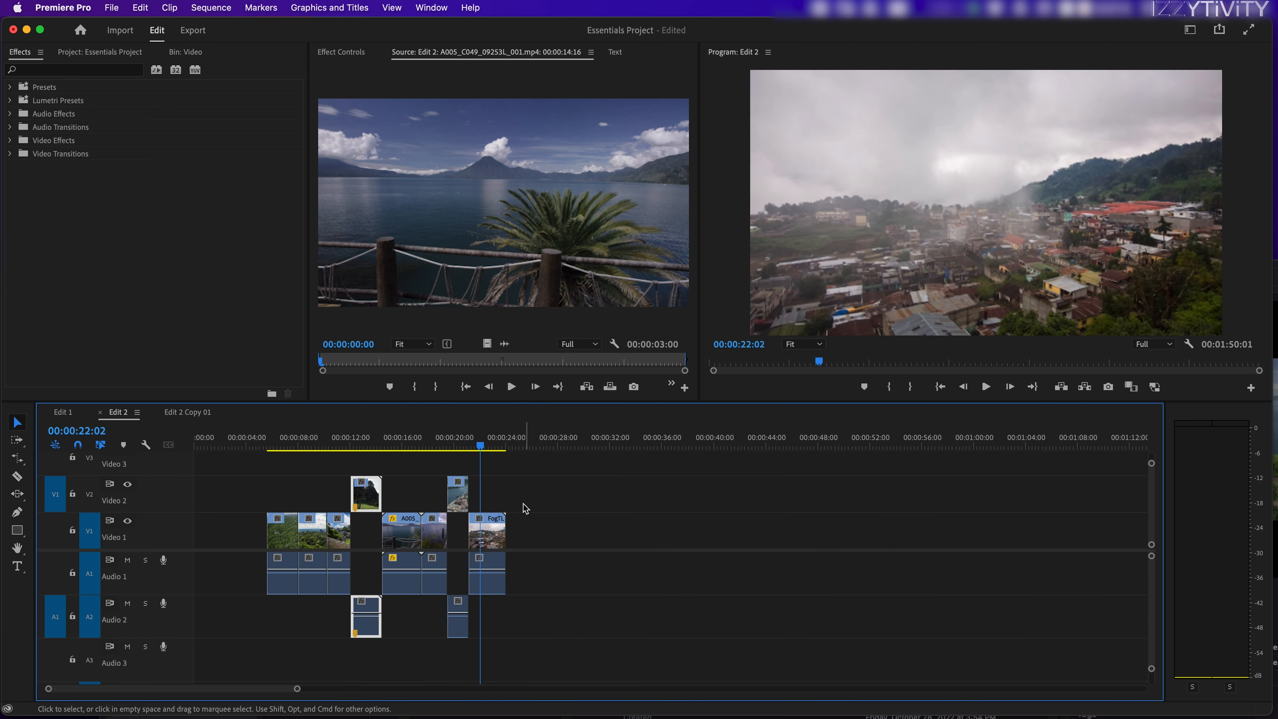
Step: Rate-stretch the end of the FogTL clip to about 00:00:45:00, slowing it to 12.17%
key("equal")
key("h")
left_click_drag(755, 519, 610, 516)
key("v")
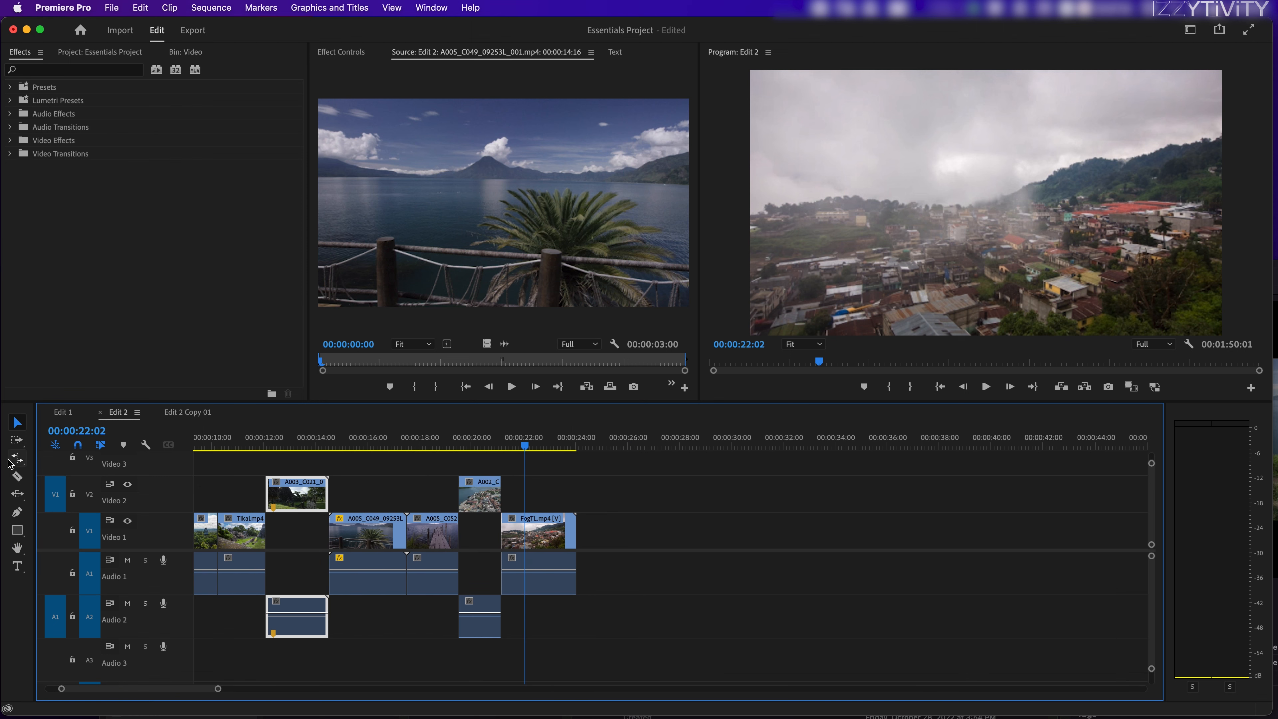
left_click(18, 460)
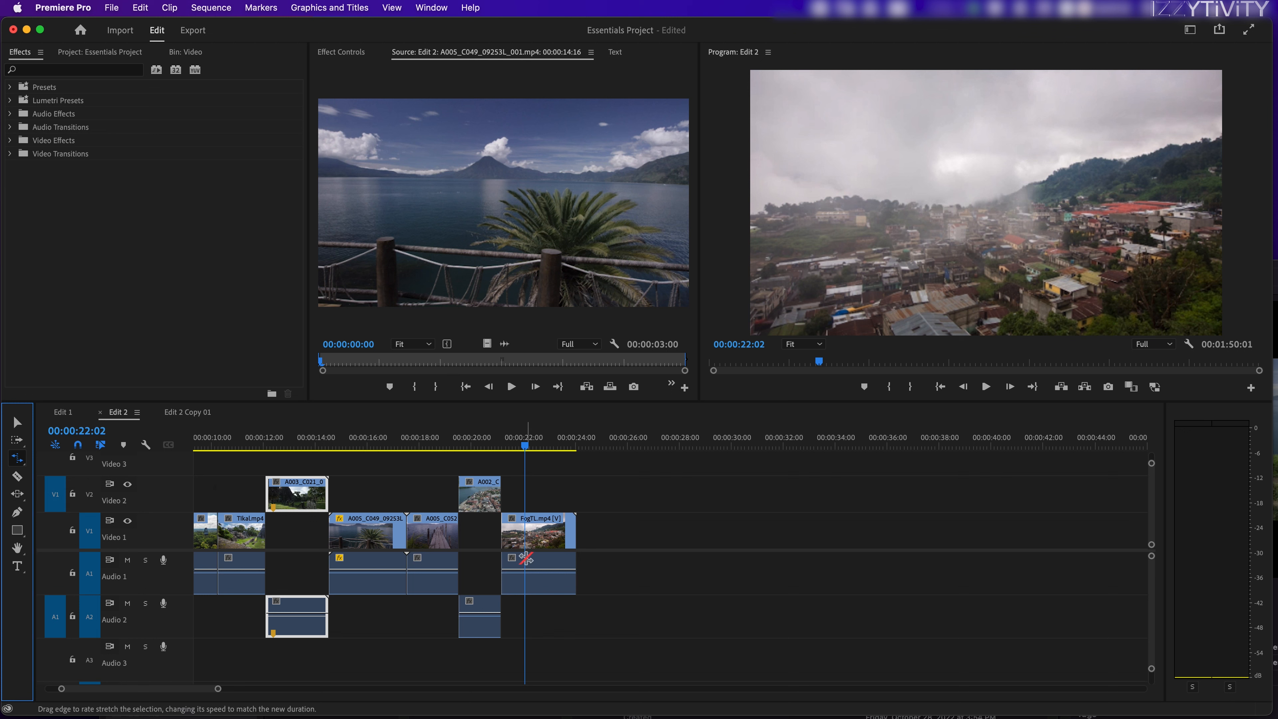
left_click_drag(575, 528, 1121, 540)
Step: Play back the slowed FogTL clip, including from 00:00:25:05, to review the movement of the fog
key("space")
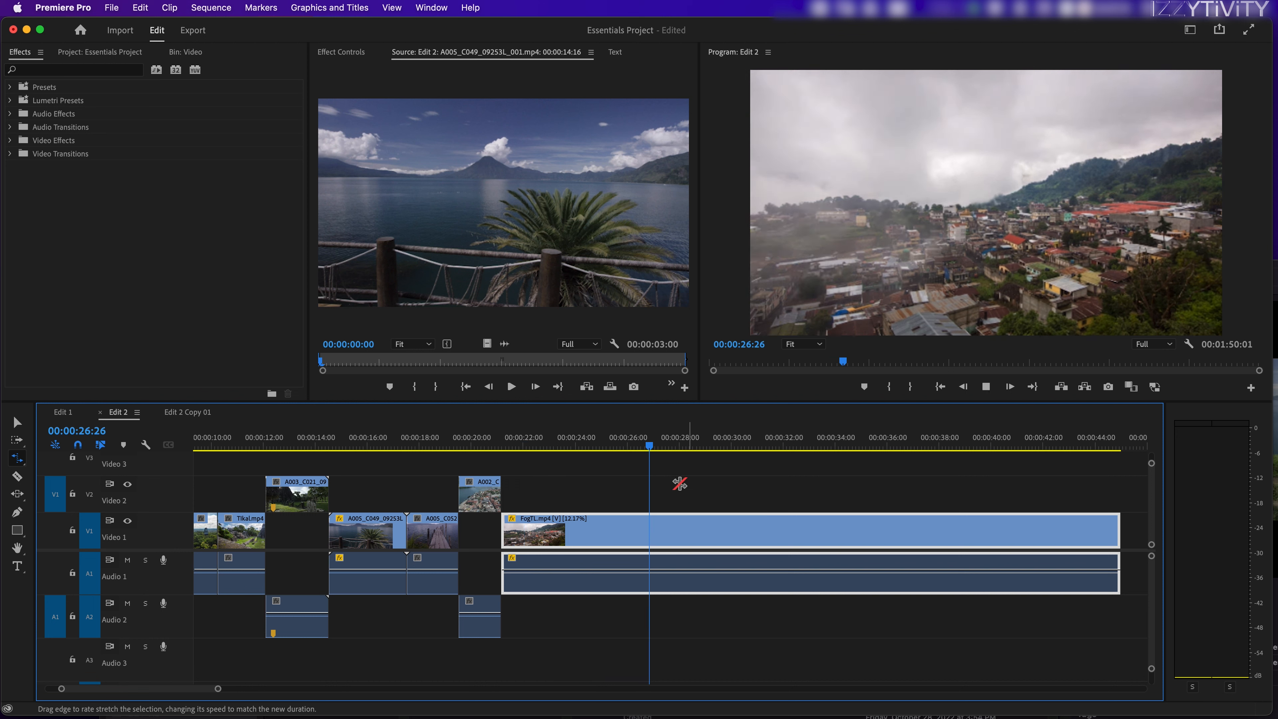
key("v")
scroll(748, 462, "right", 3)
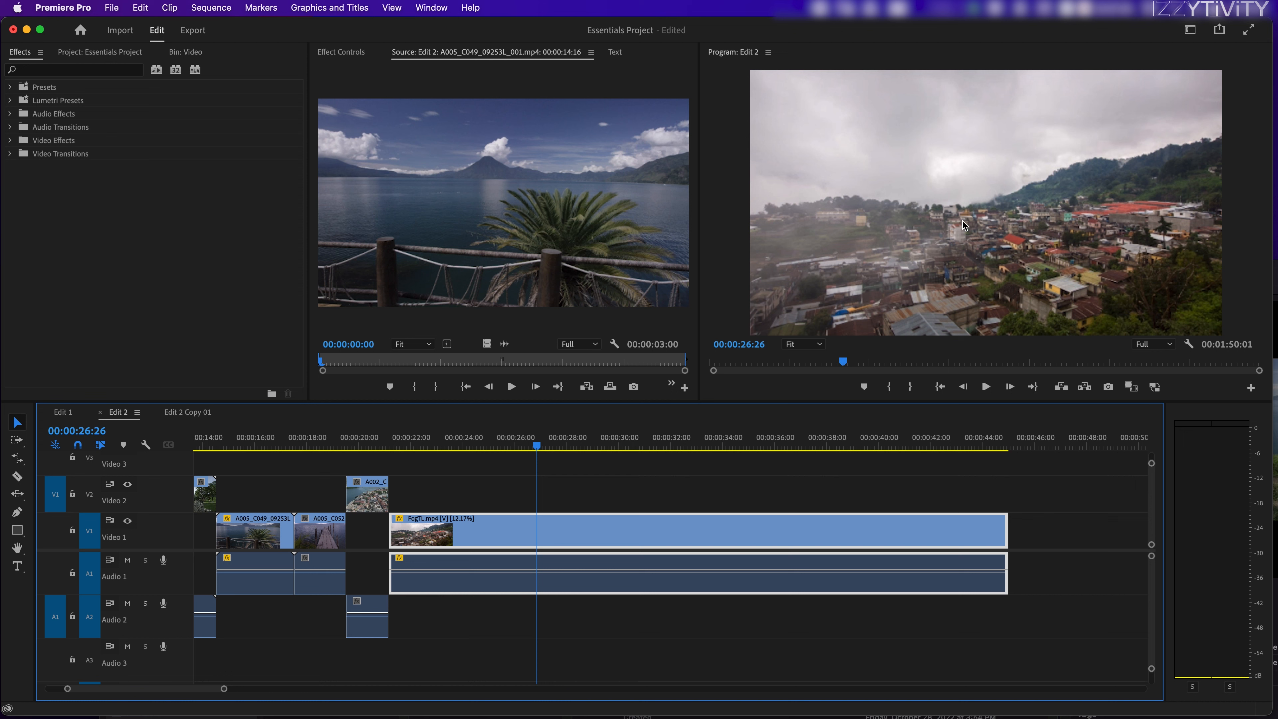
mouse_move(508, 426)
left_mouse_down()
mouse_move(562, 432)
mouse_move(492, 433)
left_mouse_up()
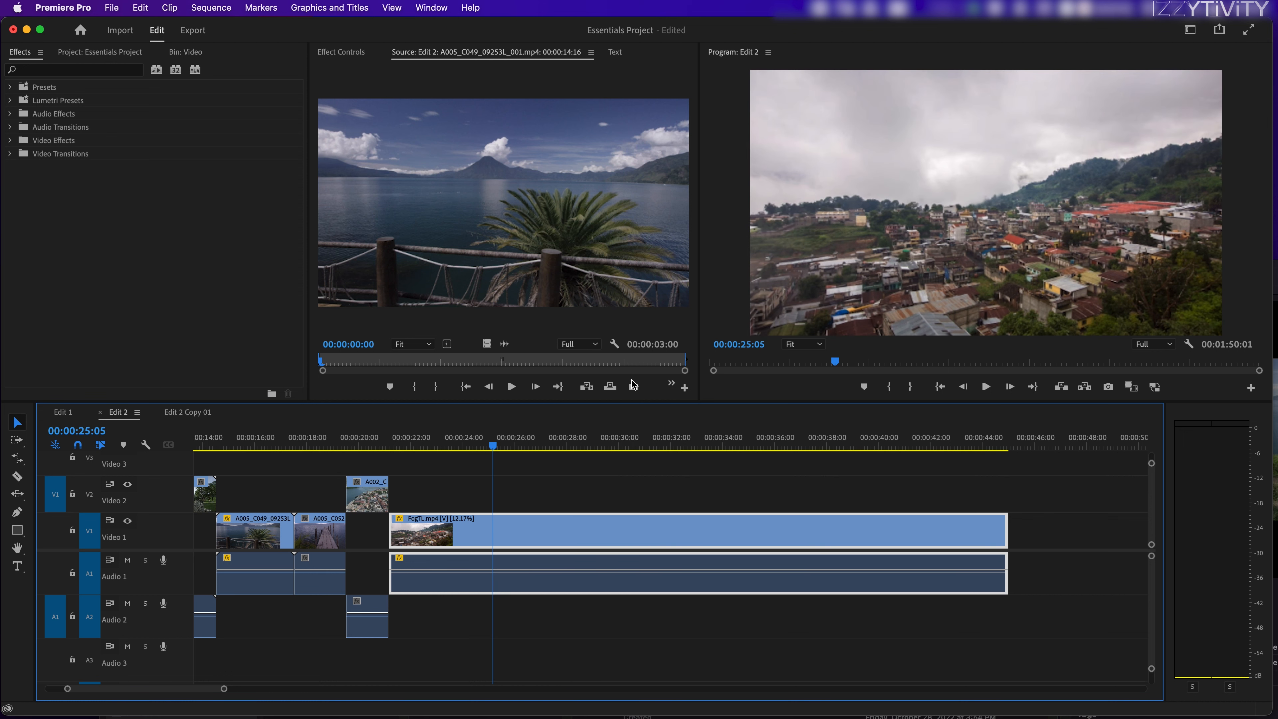
key("space")
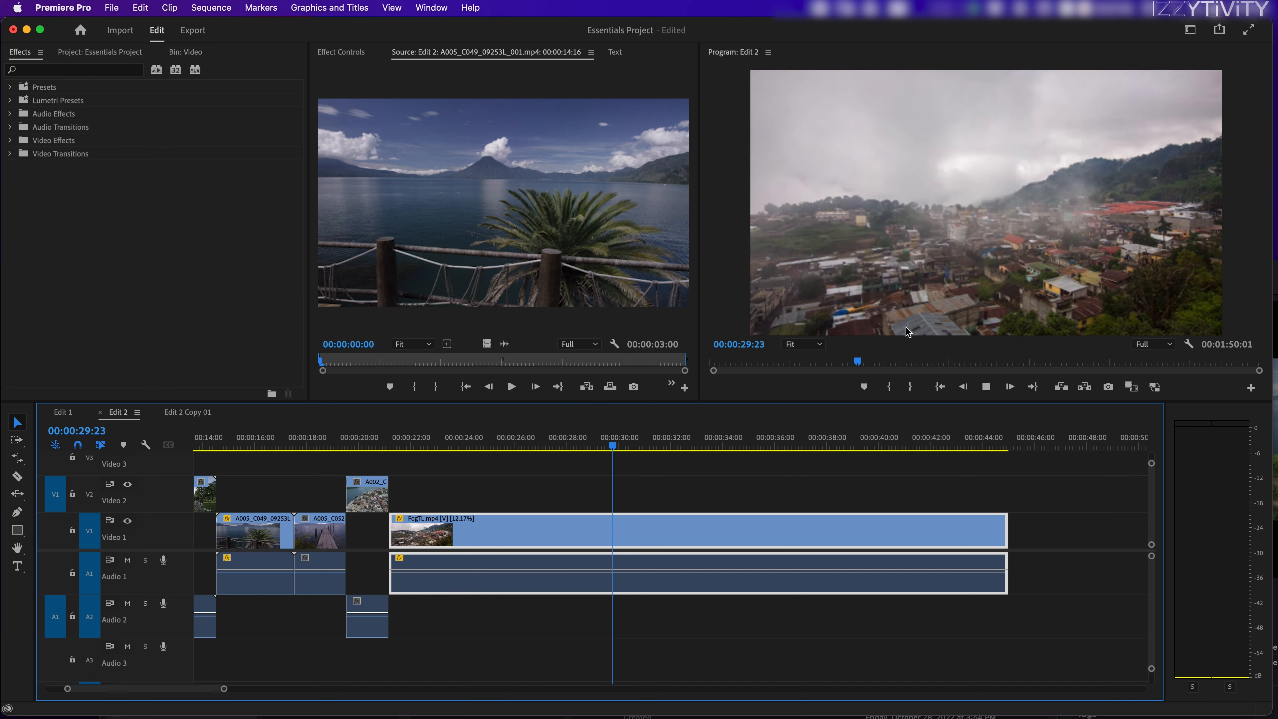
key("space")
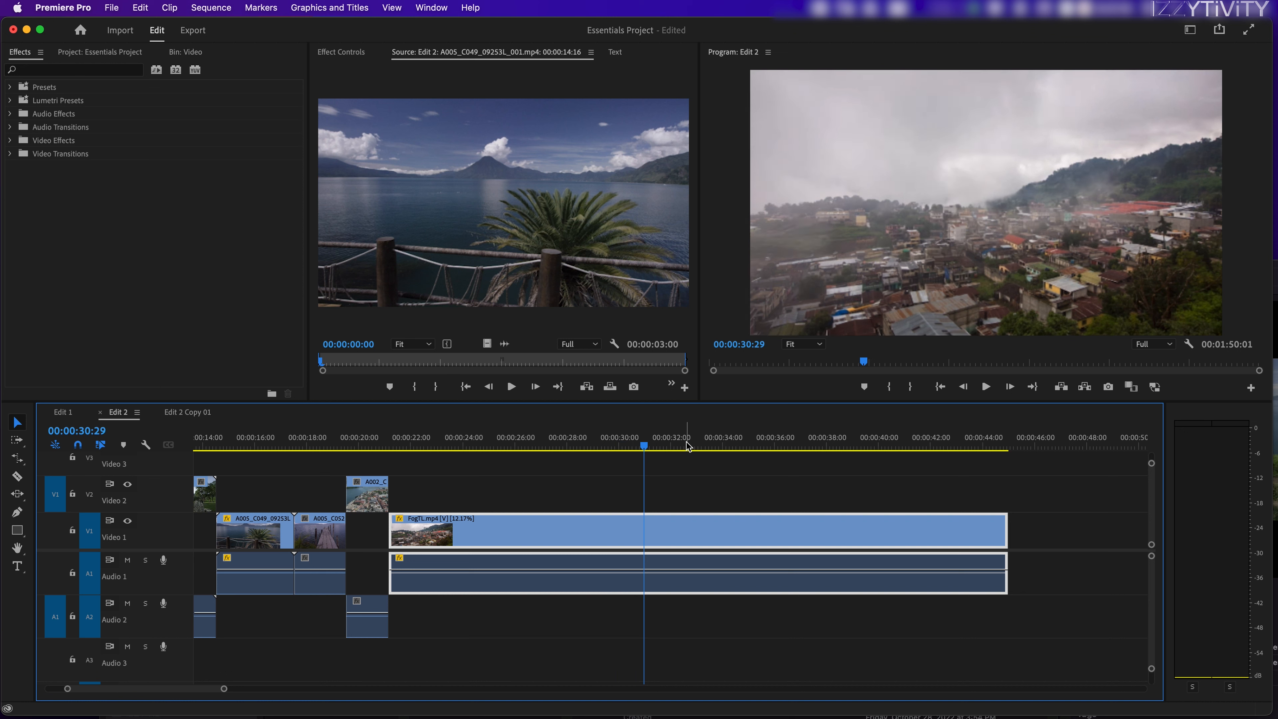
Step: Undo the rate stretch of the FogTL clip and move the playhead to 00:00:06:24 in the A002_C018 clip
key("super+z")
left_click_drag(442, 446, 401, 444)
key("equal")
key("minus")
left_click_drag(675, 447, 402, 481)
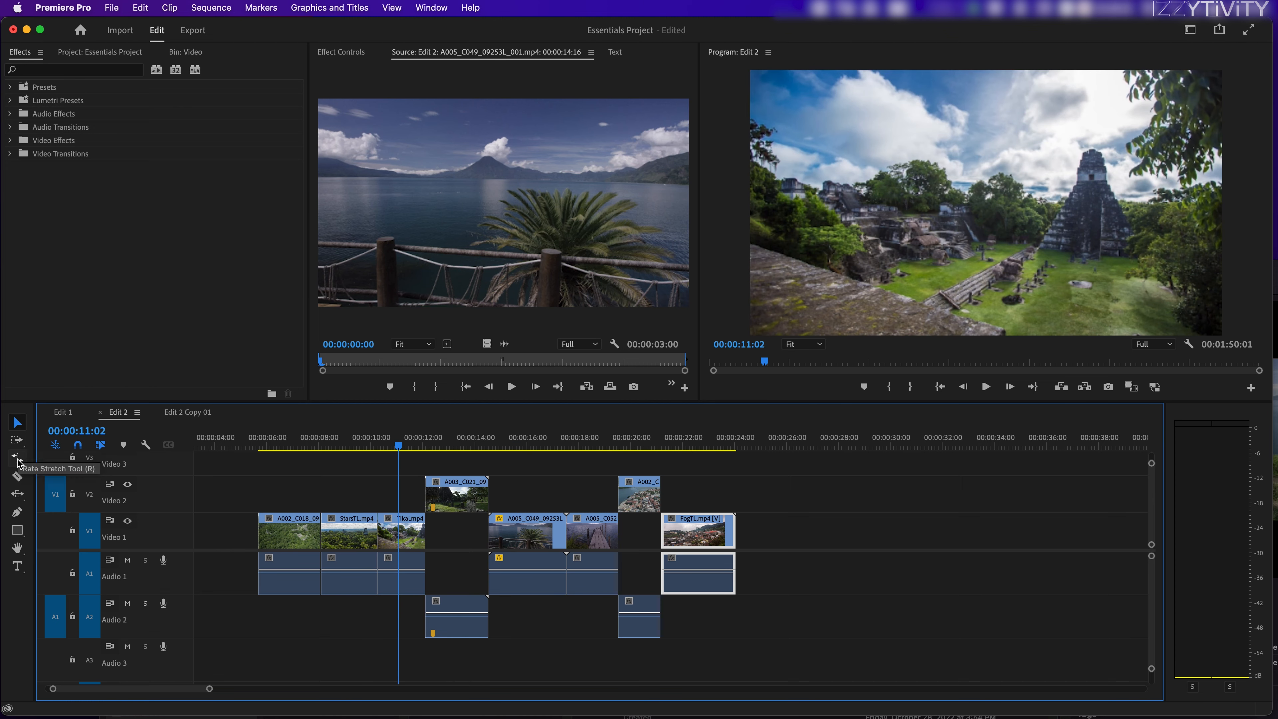
left_click_drag(404, 448, 294, 440)
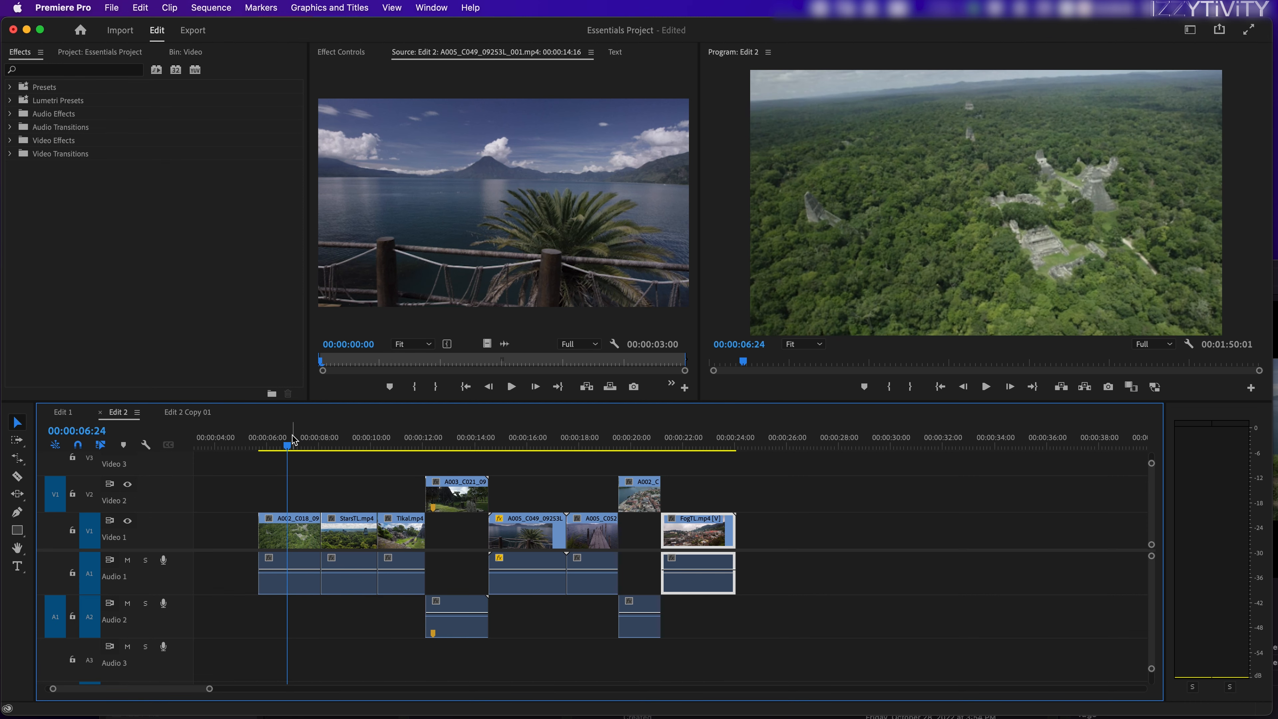
Step: Deselect the FogTL clip and move the playhead to 00:00:08:05, near the cut between A002_C018 and StarsTL
left_click(19, 460)
left_click(75, 459)
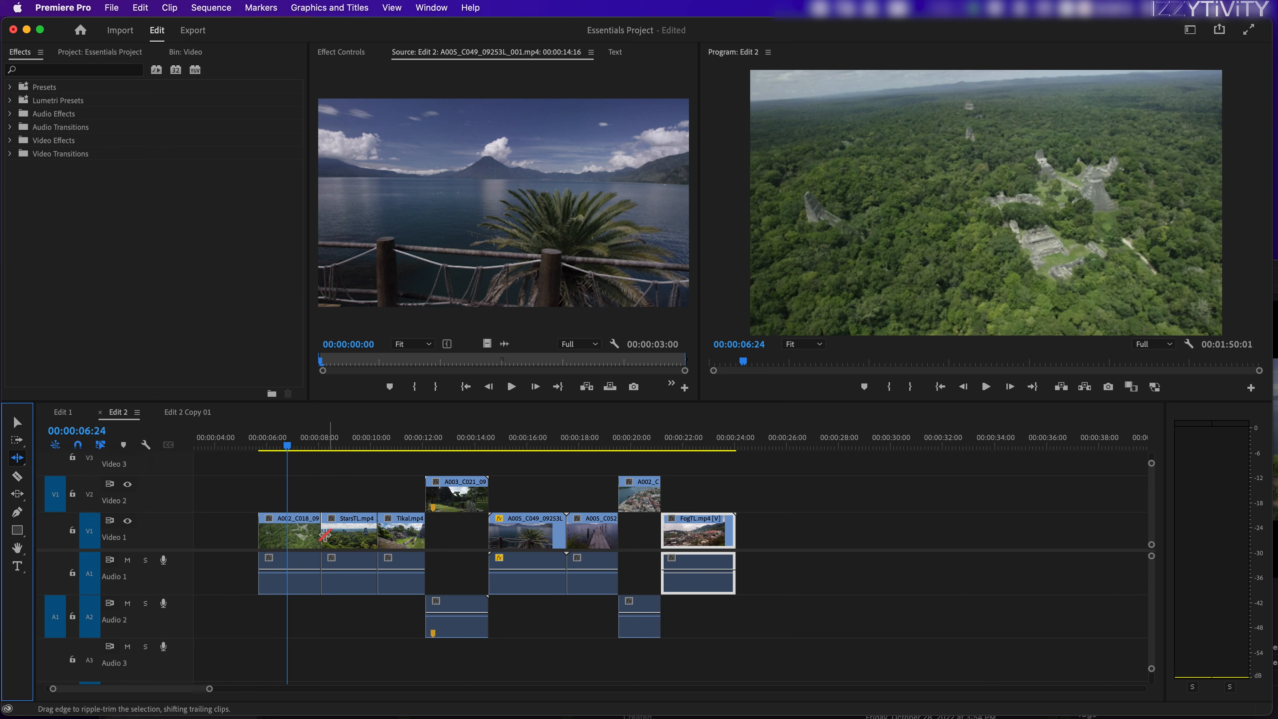
key("v")
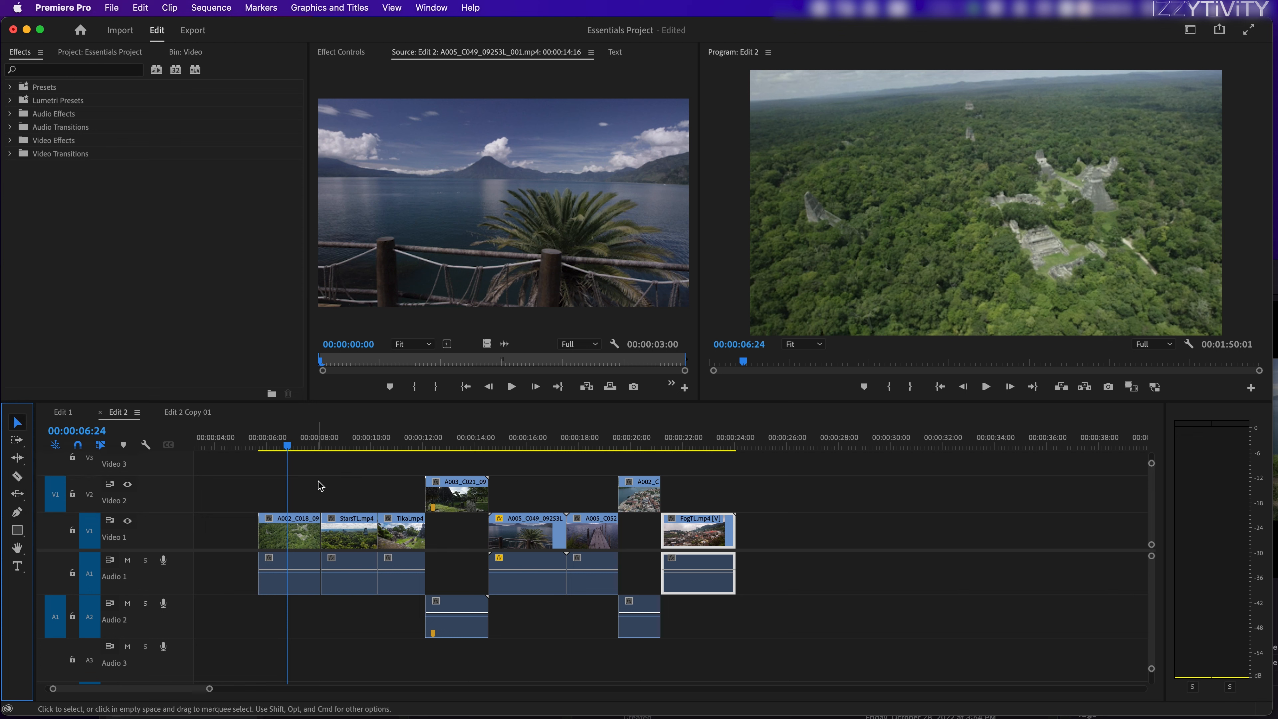
left_click(320, 486)
left_click(323, 445)
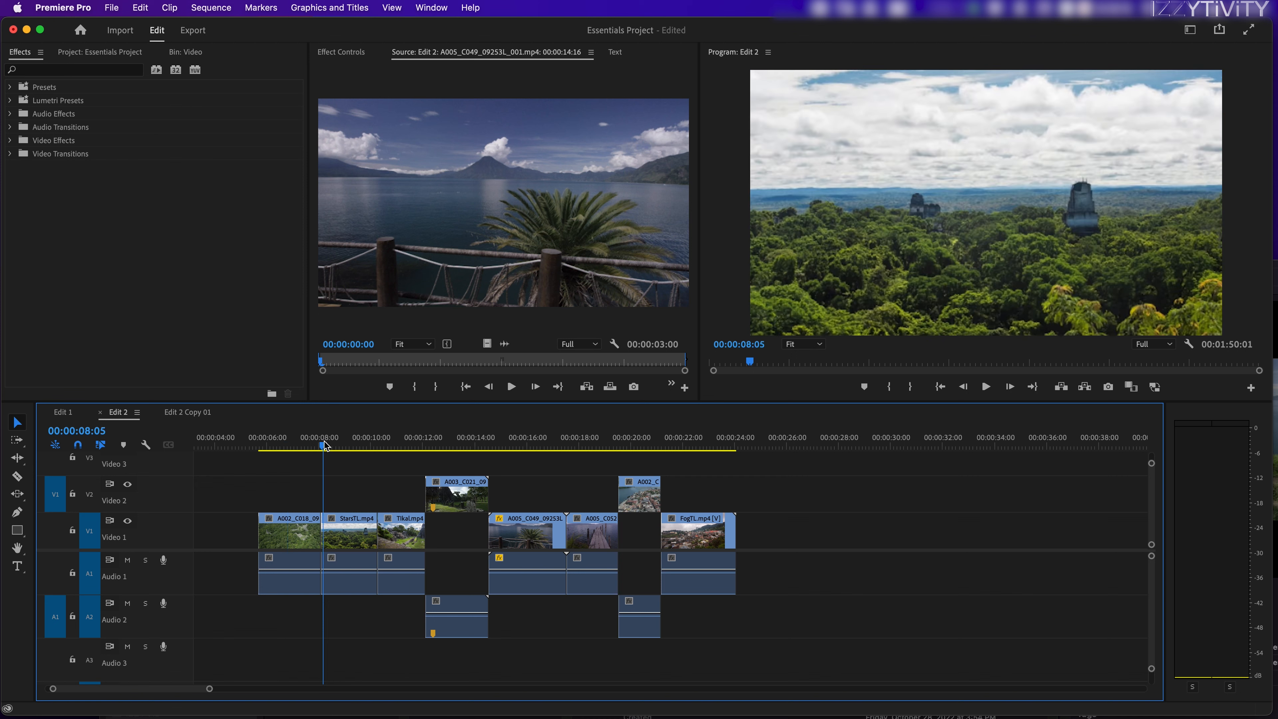
Step: Roll the cut between A002_C018 and StarsTL slightly earlier with the Rolling Edit tool, and move the playhead to 00:00:07:29
key("equal")
left_click_drag(609, 533, 616, 534)
left_click(17, 458)
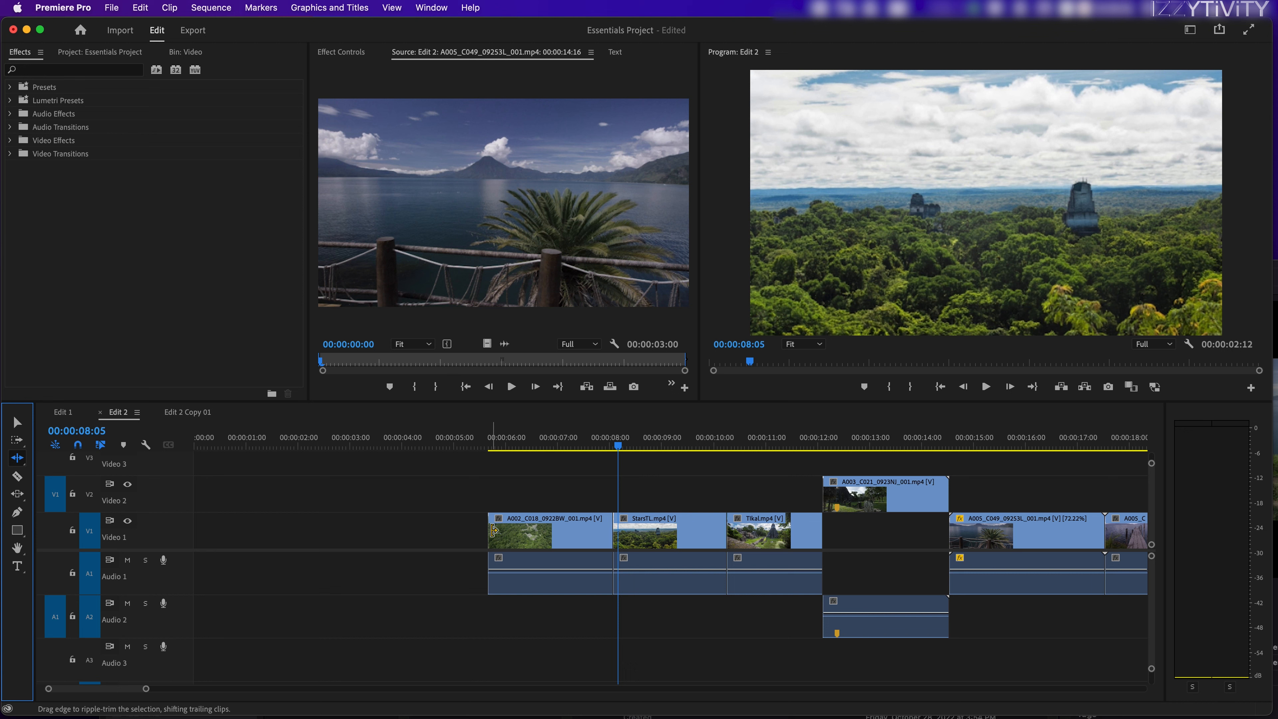
left_click_drag(17, 457, 75, 476)
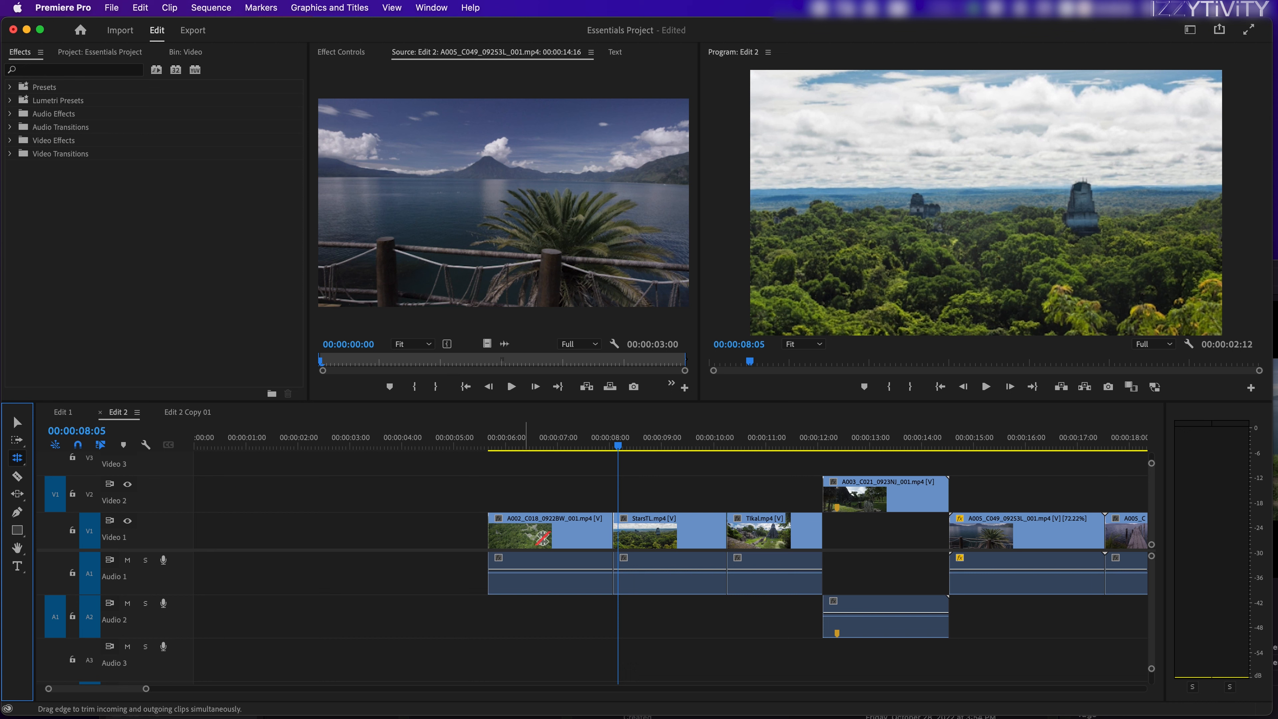
left_click_drag(608, 532, 600, 533)
key("v")
left_click(598, 493)
left_click_drag(603, 436, 607, 436)
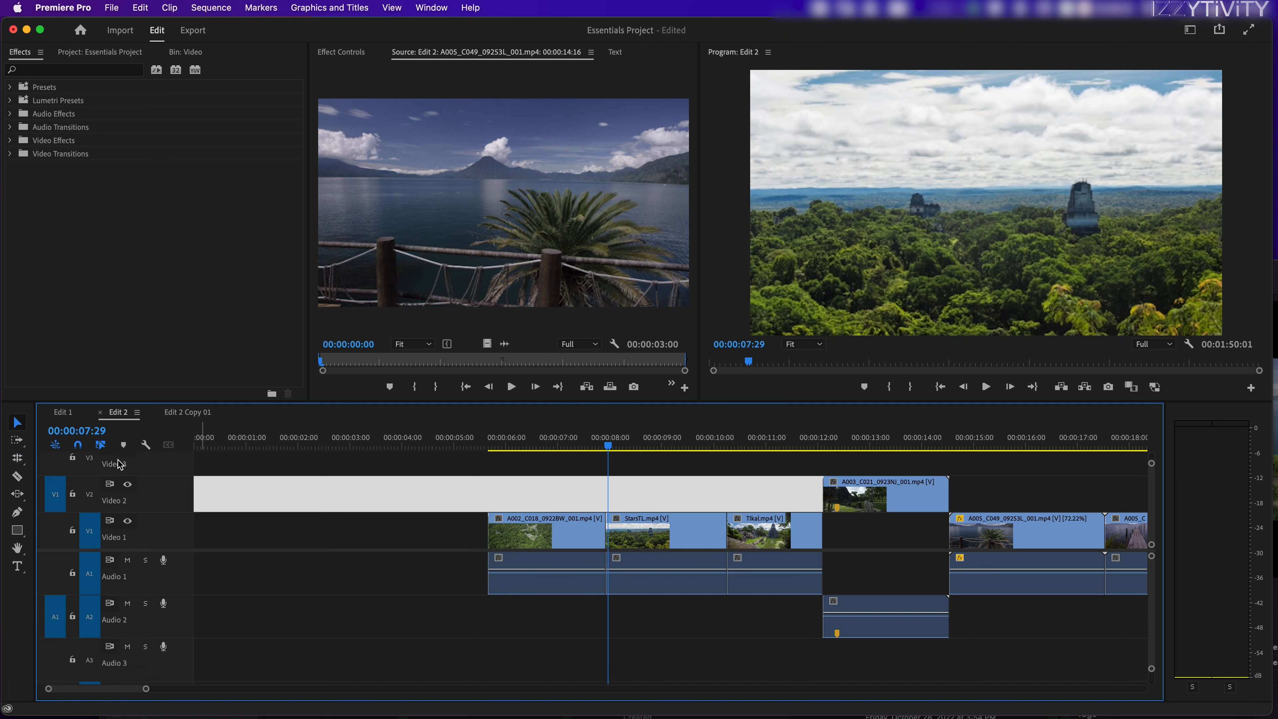